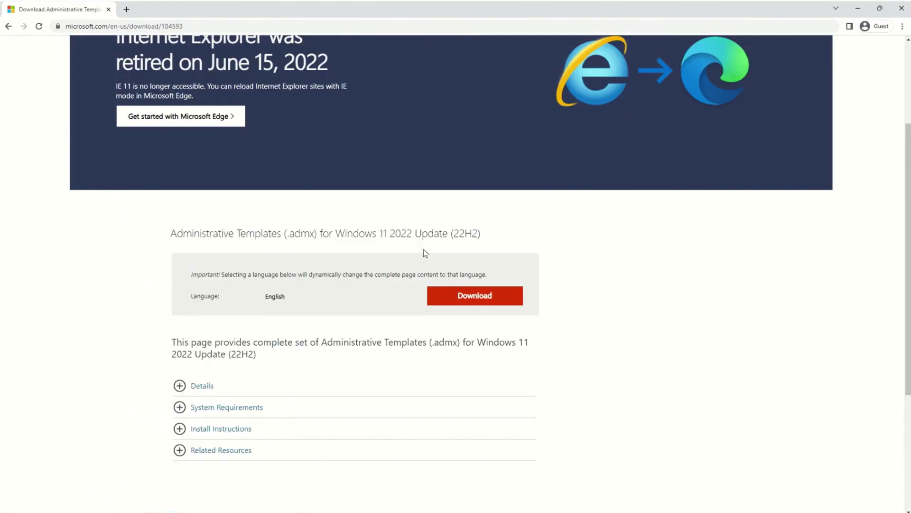
{"action": "left_click_drag", "start_coordinate": [171, 245], "coordinate": [519, 225]}
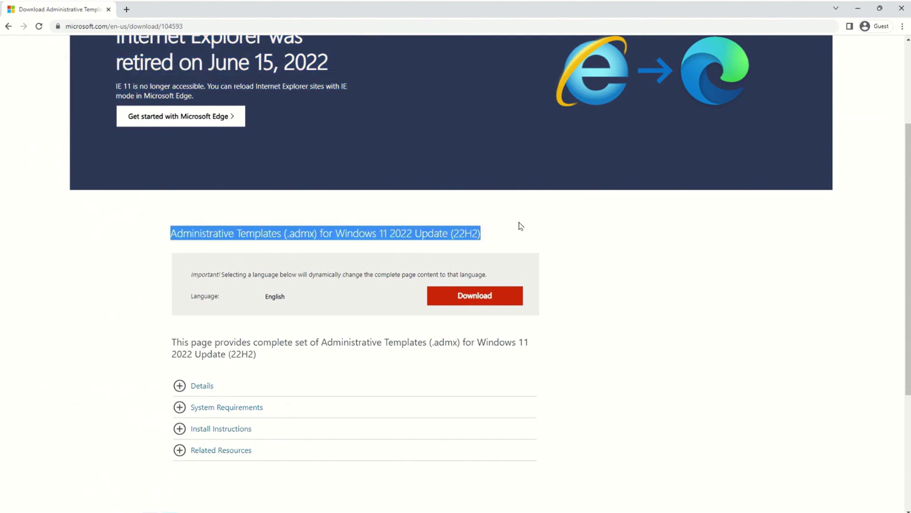
{"action": "left_click", "coordinate": [722, 257]}
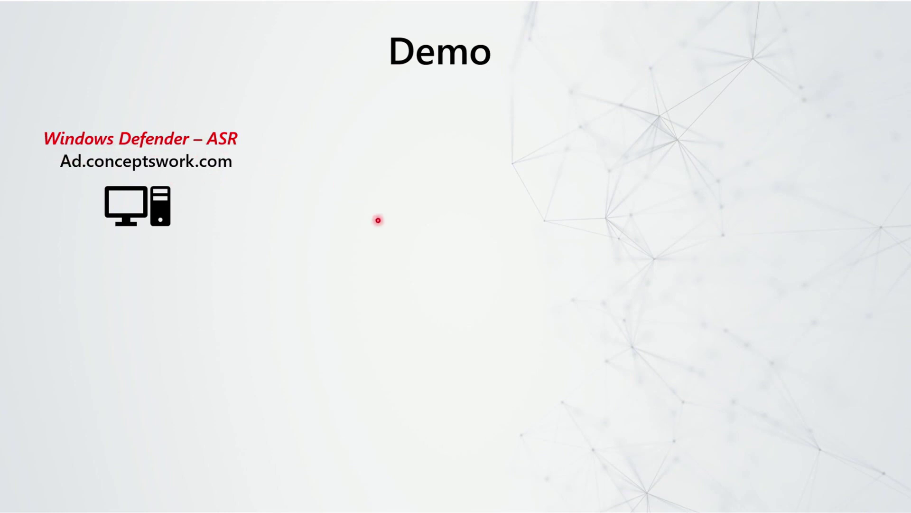
{"action": "key", "text": "Right"}
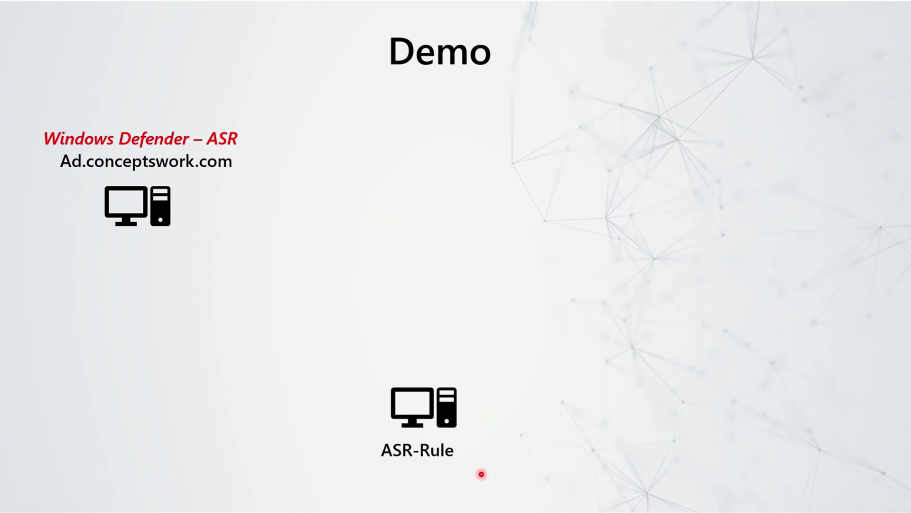
{"action": "key", "text": "Right"}
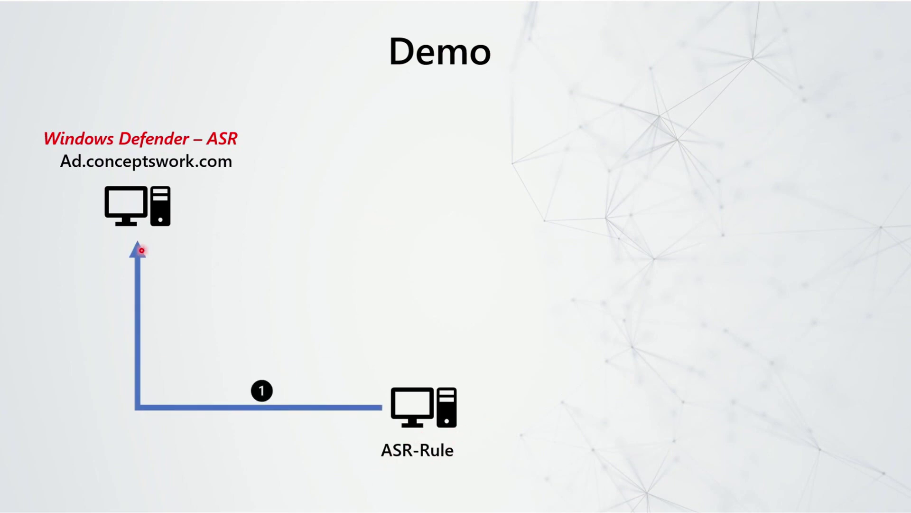
{"action": "key", "text": "Right"}
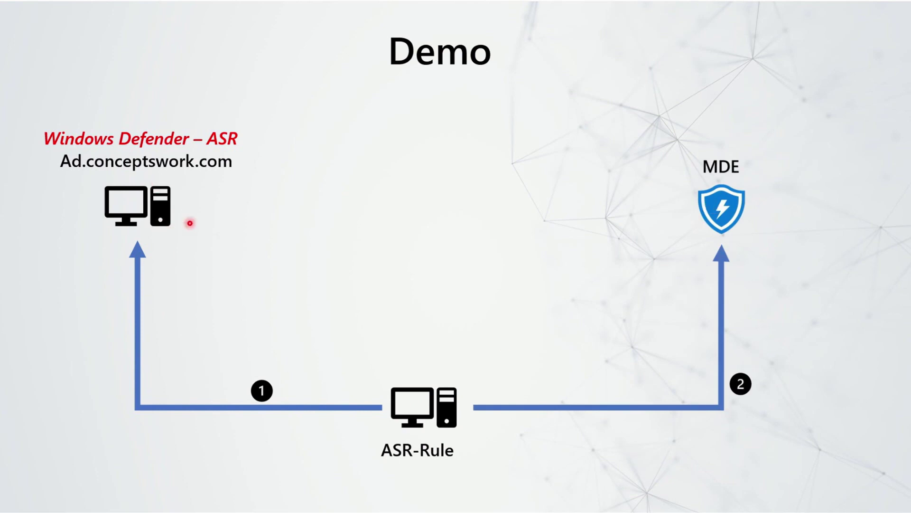
{"action": "key", "text": "Right"}
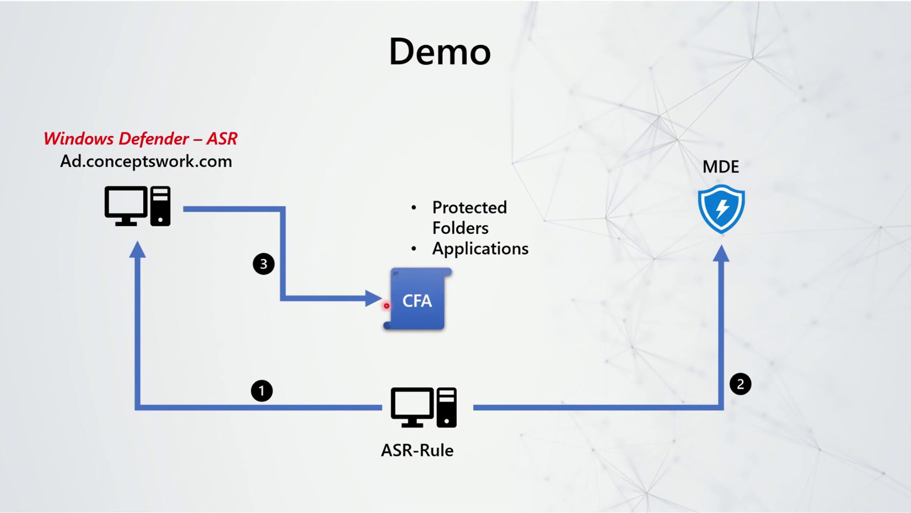
{"action": "key", "text": "Right"}
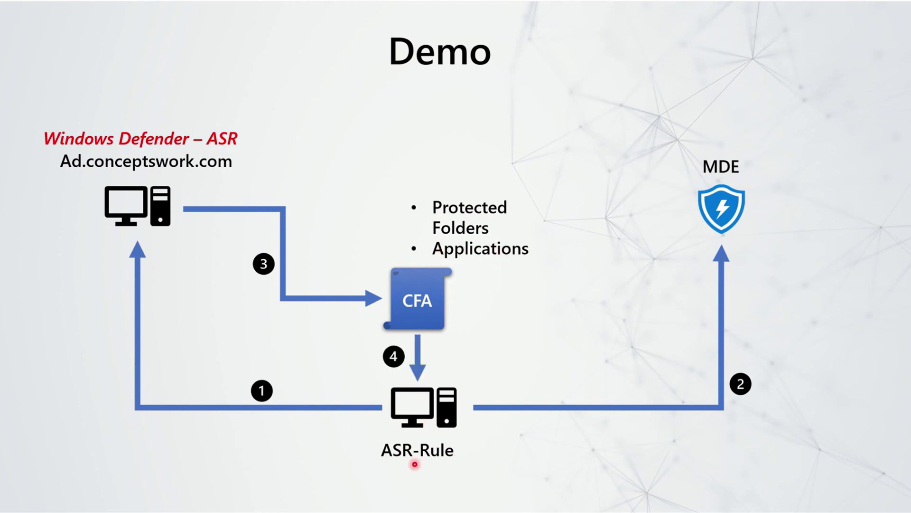
{"action": "key", "text": "Right"}
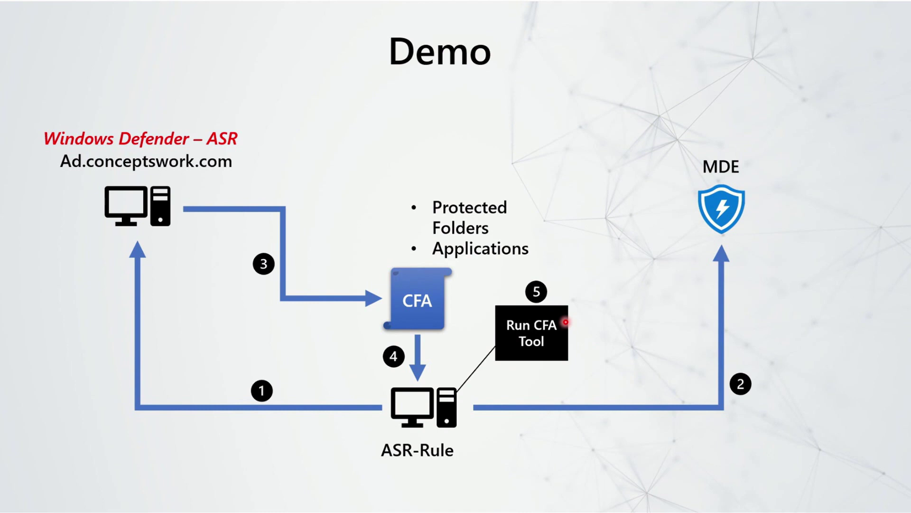
{"action": "key", "text": "Right"}
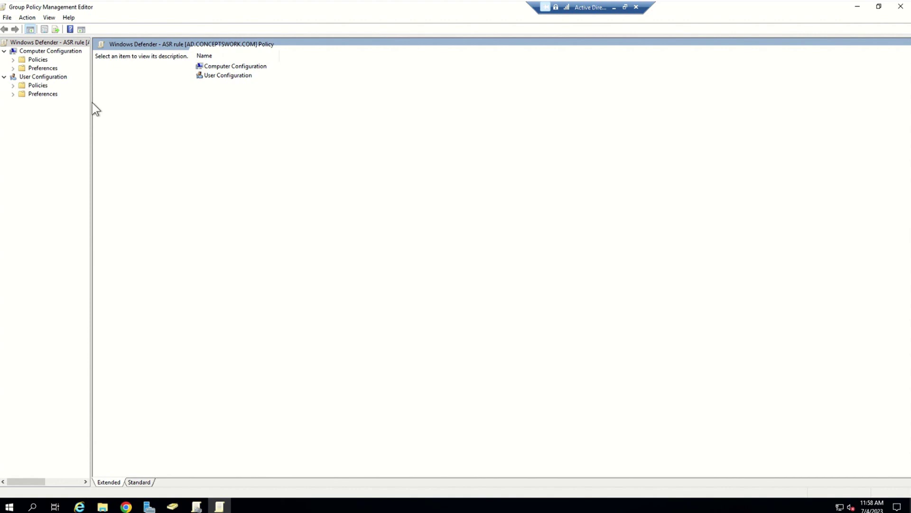
Switch to Active Directory Users and Computers and check the ASR-RULE computer in the O365 organizational unit.
{"action": "left_click_drag", "start_coordinate": [92, 102], "coordinate": [185, 105]}
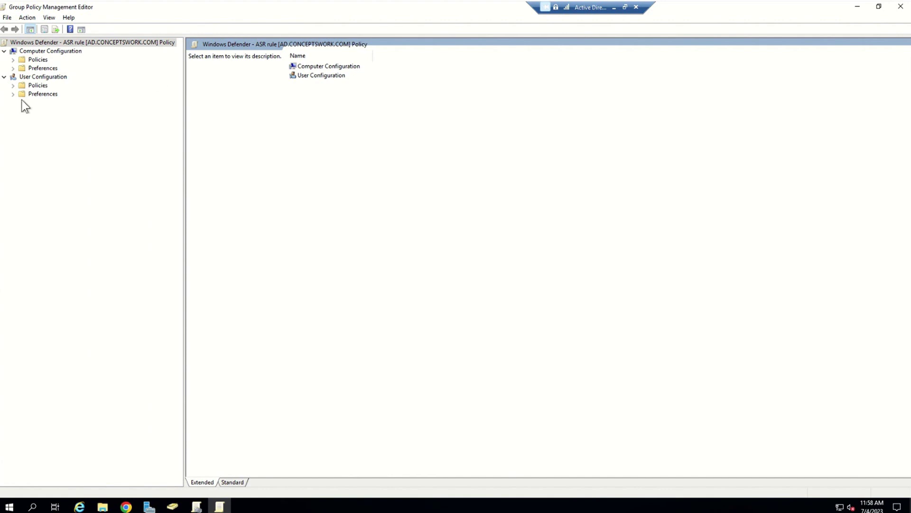
{"action": "left_click", "coordinate": [173, 506]}
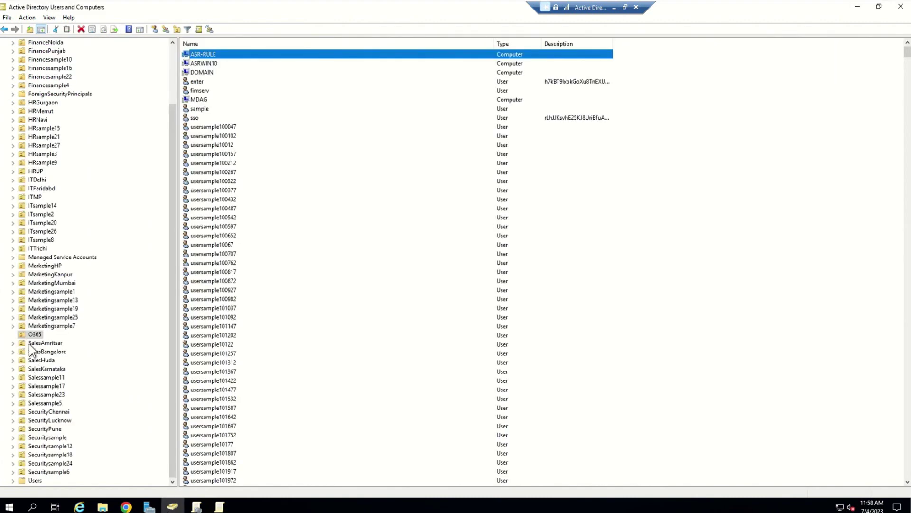
{"action": "left_click", "coordinate": [31, 335]}
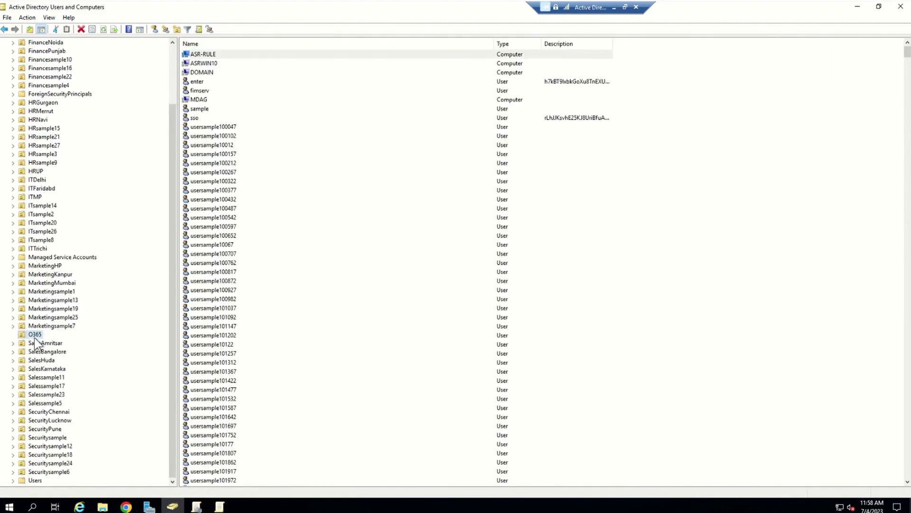
{"action": "left_click", "coordinate": [199, 57]}
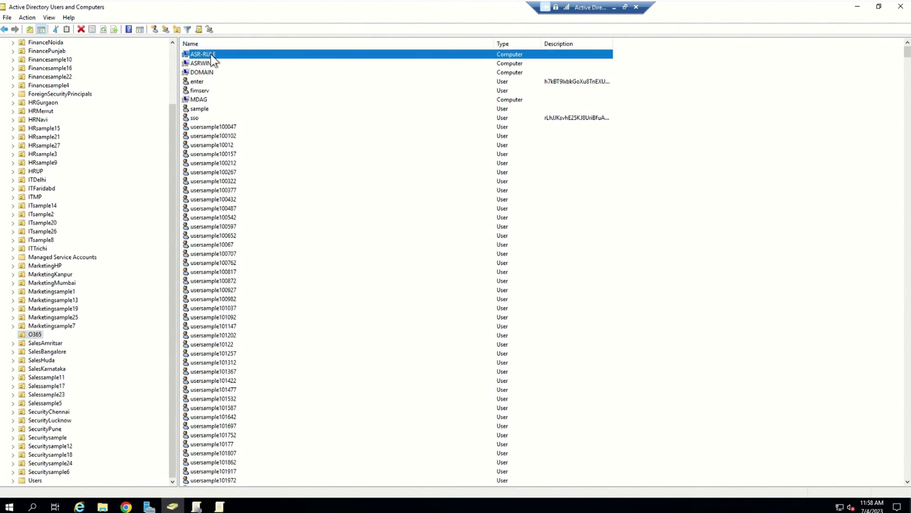
{"action": "left_click", "coordinate": [857, 7]}
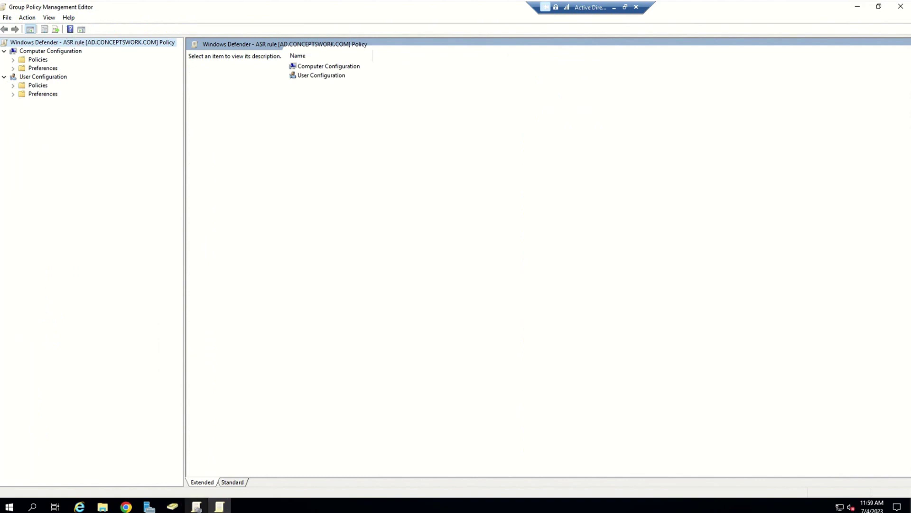
Switch to Group Policy Management and open the Windows Defender - ASR rule GPO linked to O365 for editing in a maximized window.
{"action": "left_click", "coordinate": [196, 507]}
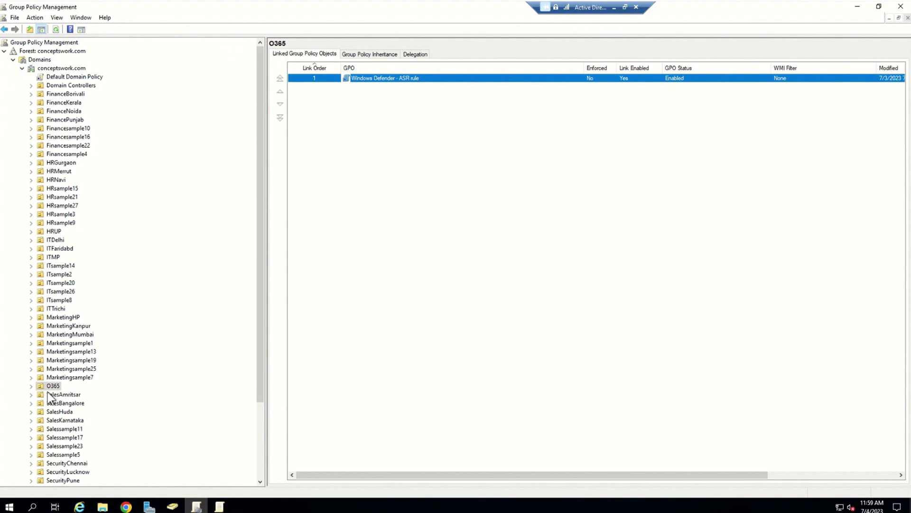
{"action": "left_click", "coordinate": [31, 43]}
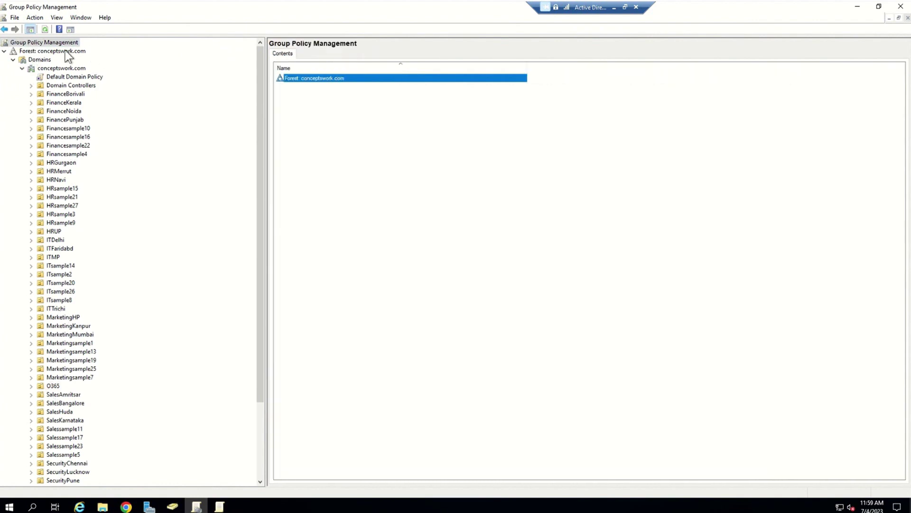
{"action": "left_click", "coordinate": [54, 386]}
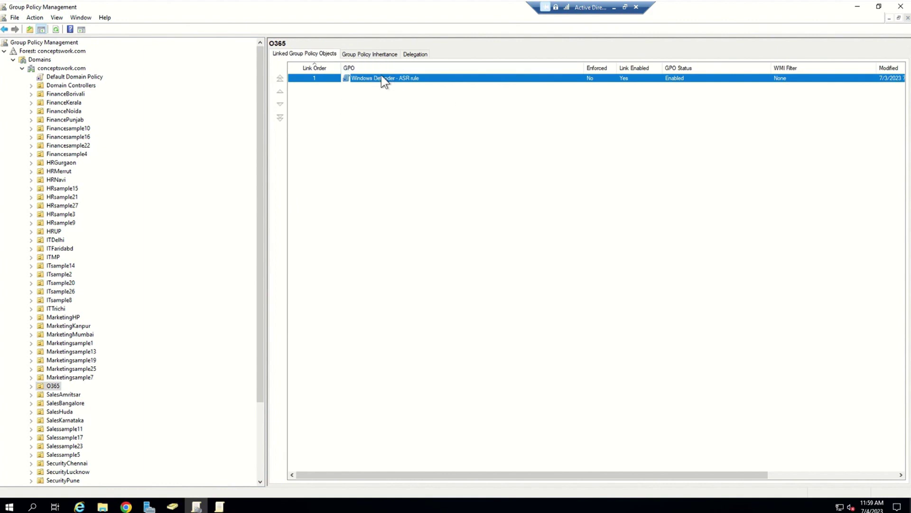
{"action": "right_click", "coordinate": [362, 79]}
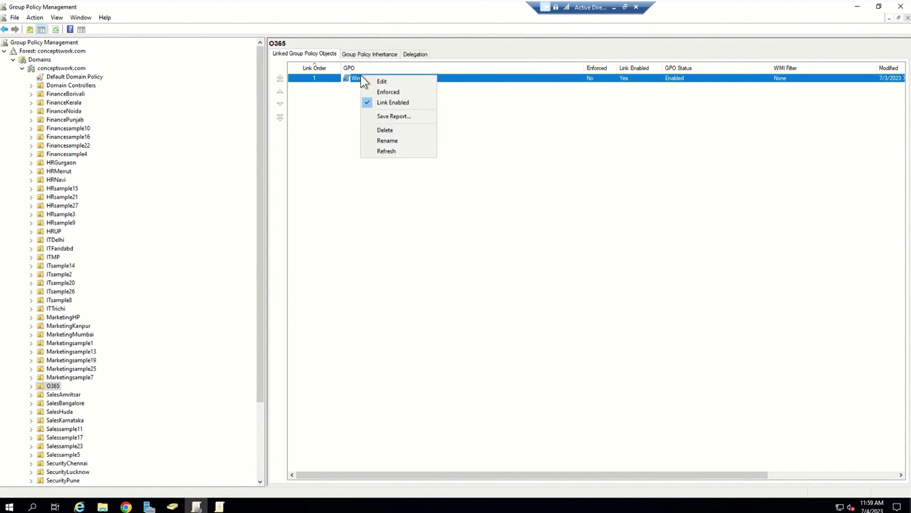
{"action": "left_click", "coordinate": [401, 83]}
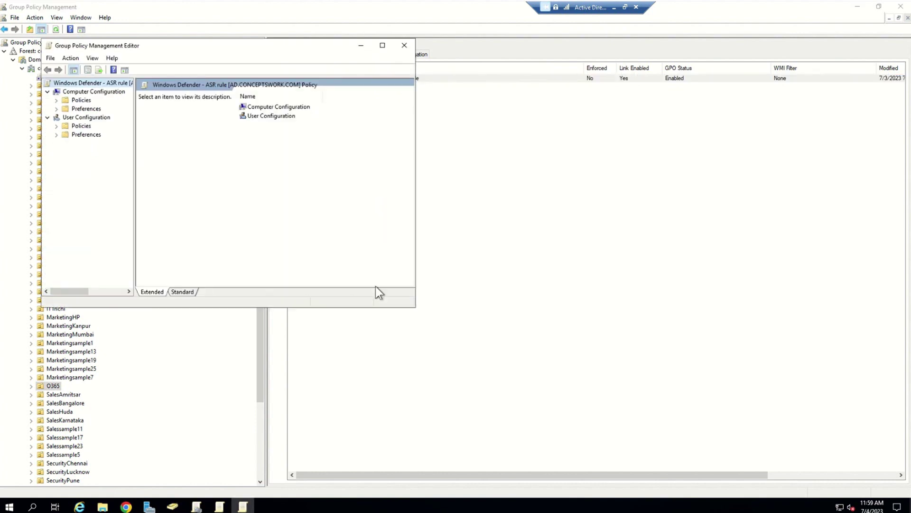
{"action": "left_click", "coordinate": [382, 46]}
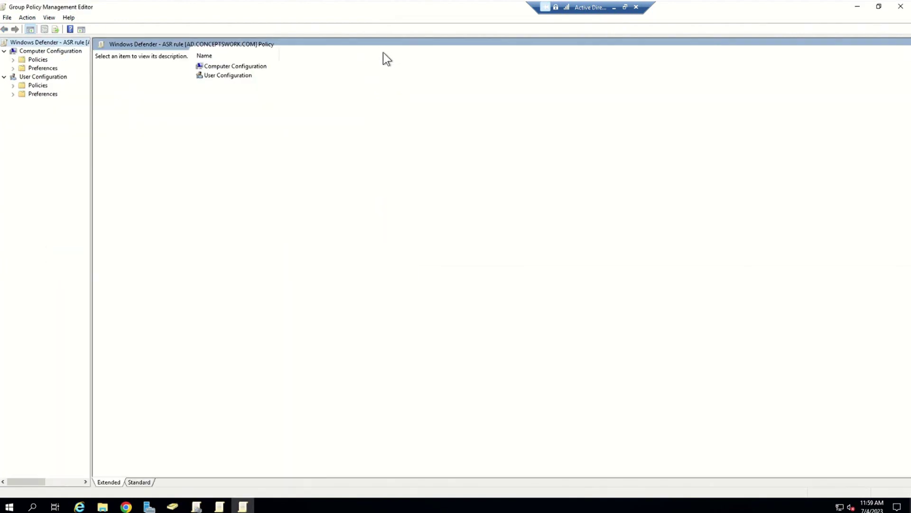
Open the Windows Components folder in the policy's Computer Configuration, under Policies and Administrative Templates.
{"action": "left_click", "coordinate": [229, 69]}
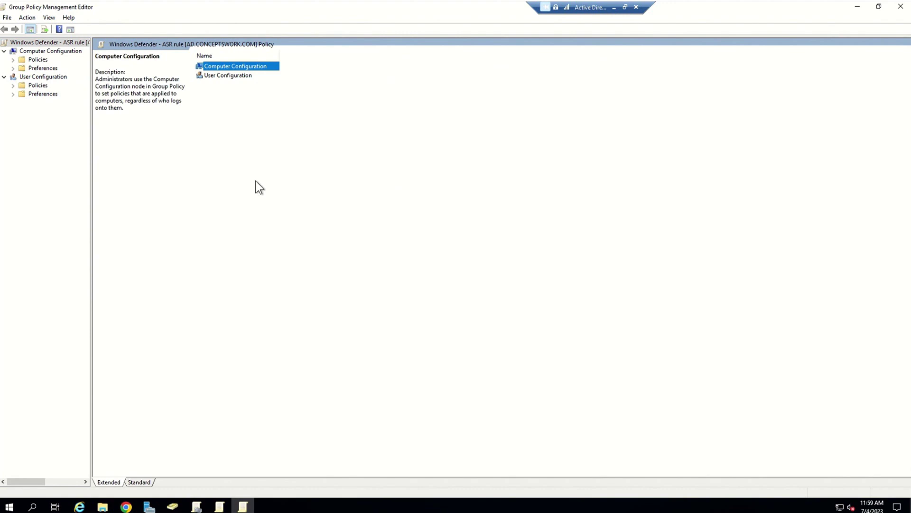
{"action": "double_click", "coordinate": [235, 67]}
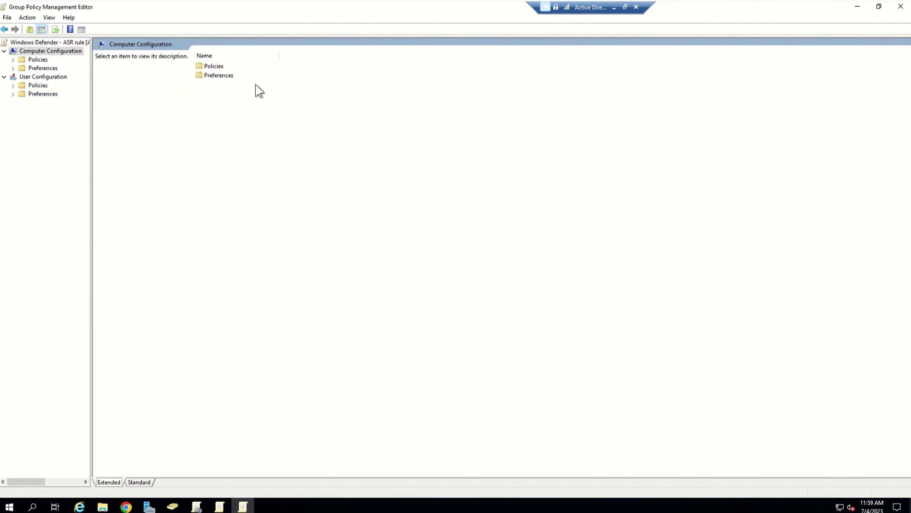
{"action": "double_click", "coordinate": [213, 67]}
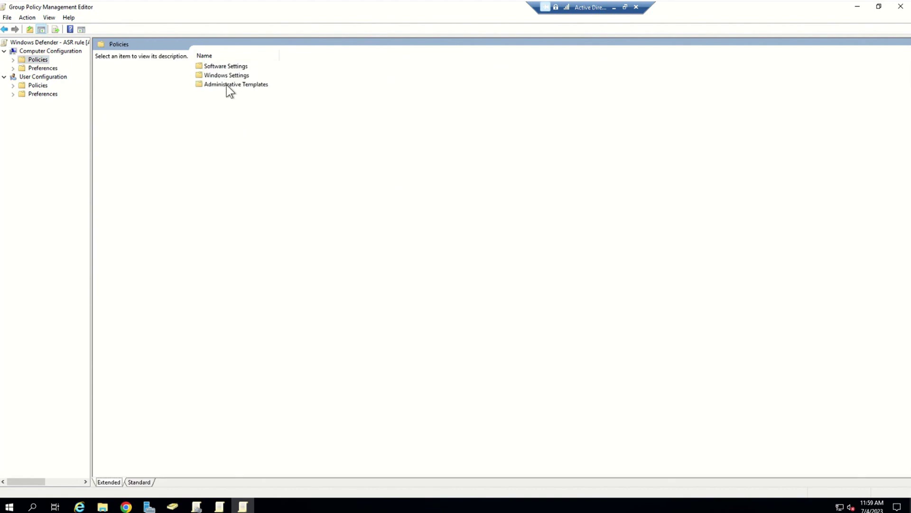
{"action": "left_click", "coordinate": [226, 87]}
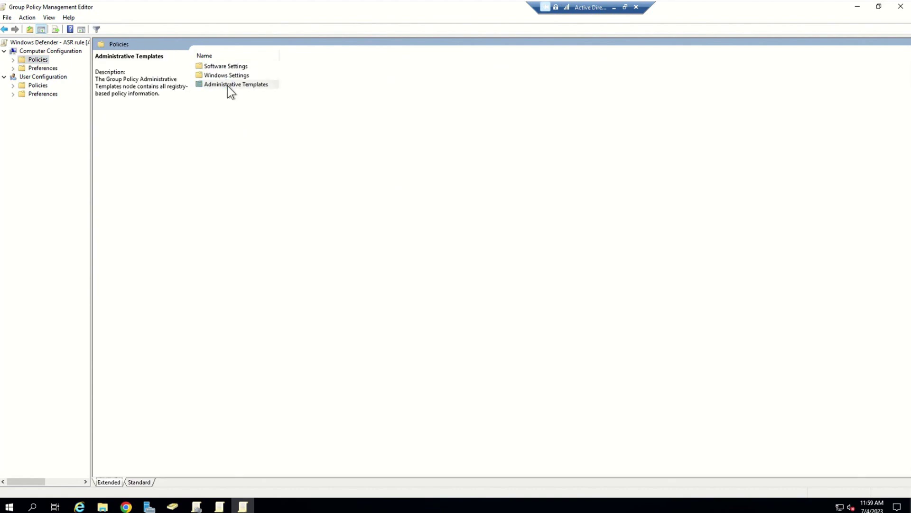
{"action": "double_click", "coordinate": [227, 86]}
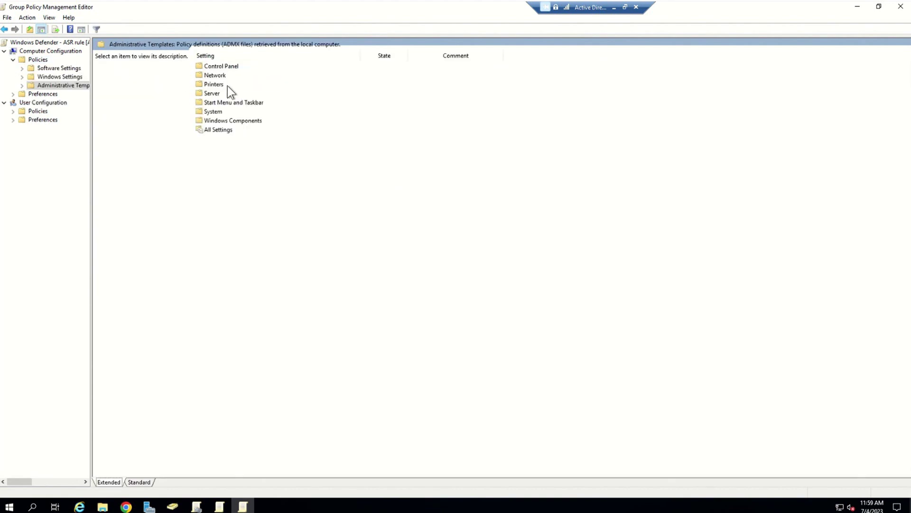
{"action": "double_click", "coordinate": [243, 122]}
Find and open the Windows Defender Antivirus folder within Windows Components.
{"action": "left_click", "coordinate": [228, 186]}
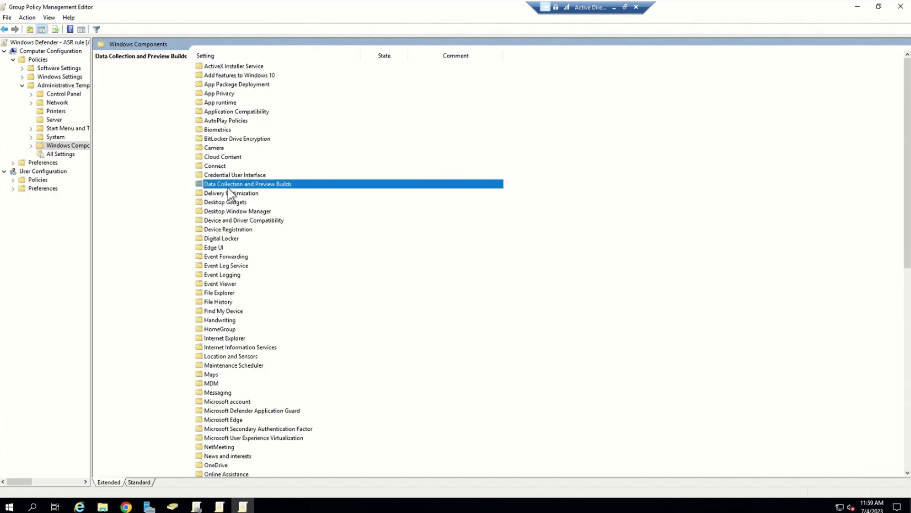
{"action": "key", "text": "w"}
{"action": "key", "text": "Down"}
{"action": "key", "text": "Down"}
{"action": "key", "text": "Down"}
{"action": "key", "text": "Down"}
{"action": "key", "text": "Up"}
{"action": "key", "text": "Return"}
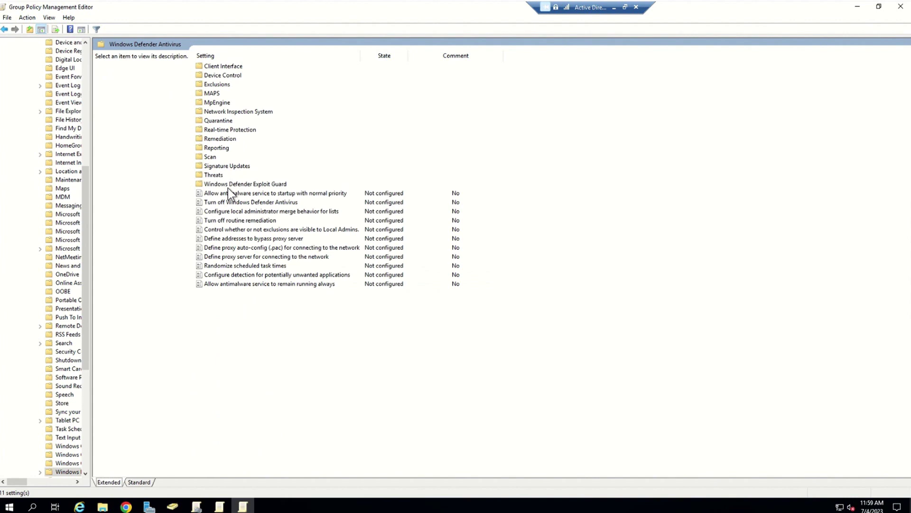
Widen the console tree and open the Controlled Folder Access settings inside Windows Defender Exploit Guard.
{"action": "left_click", "coordinate": [228, 187]}
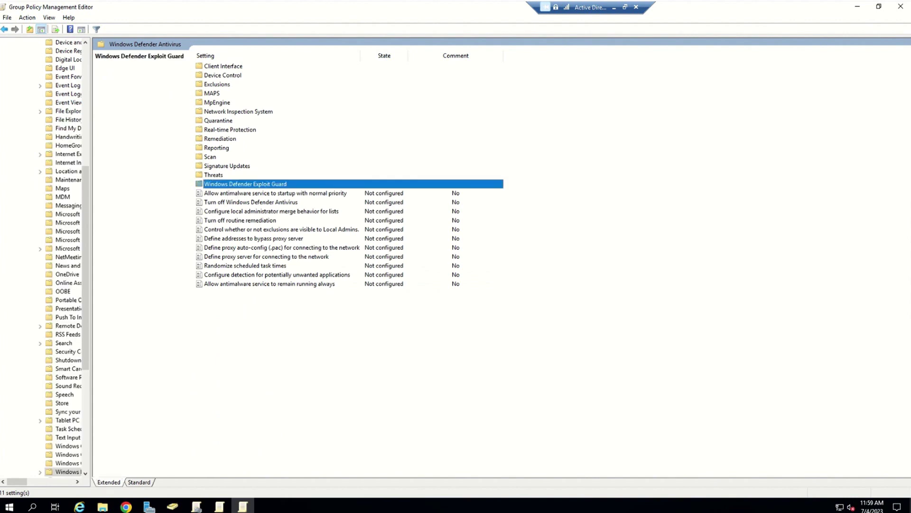
{"action": "left_click", "coordinate": [91, 205]}
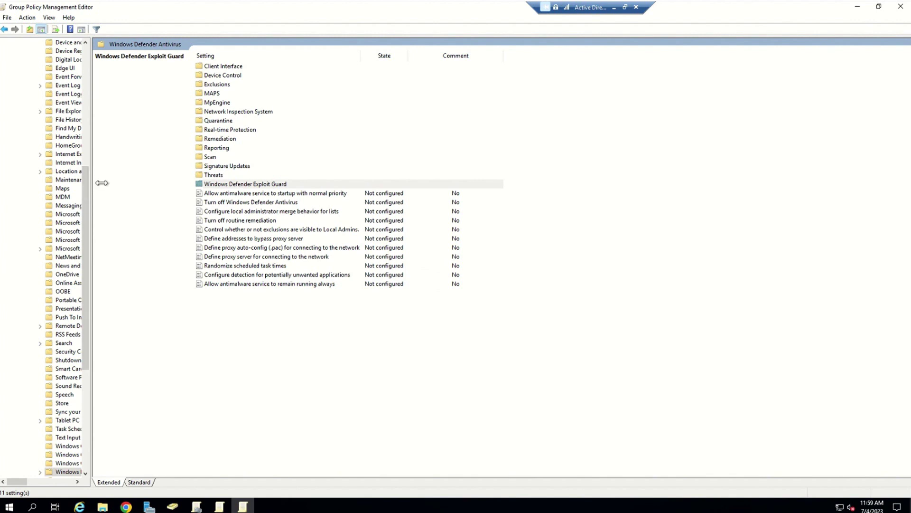
{"action": "left_click_drag", "start_coordinate": [91, 184], "coordinate": [193, 184]}
{"action": "left_click", "coordinate": [343, 186]}
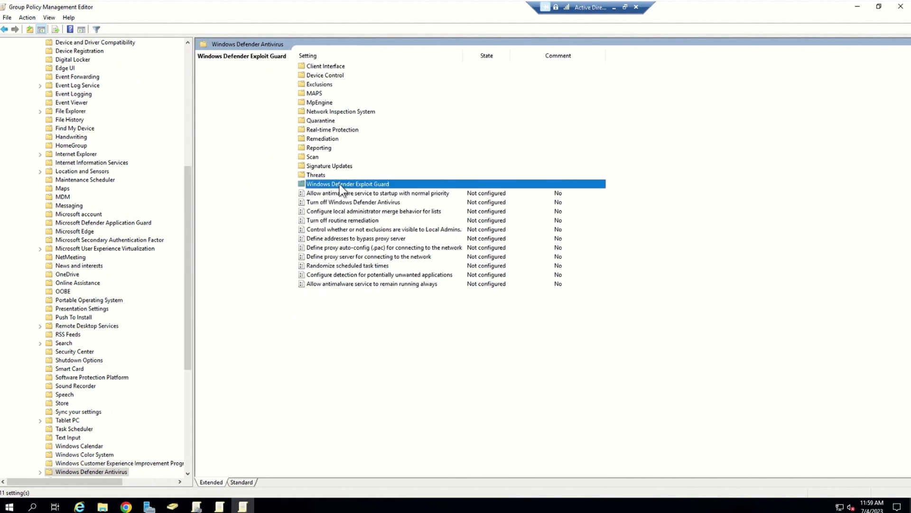
{"action": "double_click", "coordinate": [341, 185]}
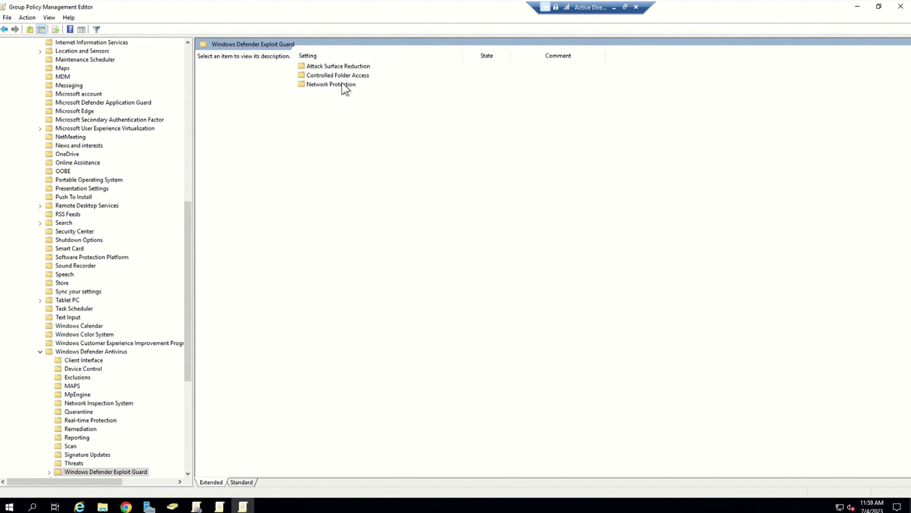
{"action": "left_click", "coordinate": [316, 79]}
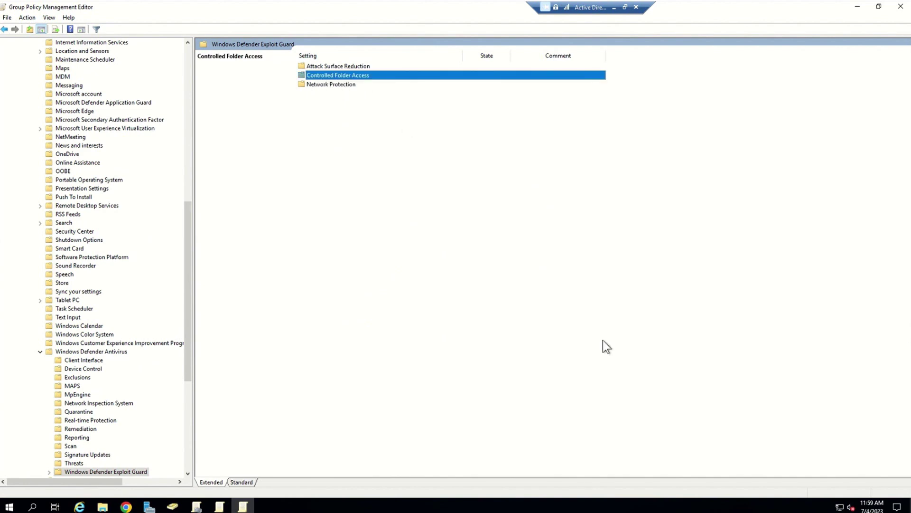
{"action": "double_click", "coordinate": [345, 77]}
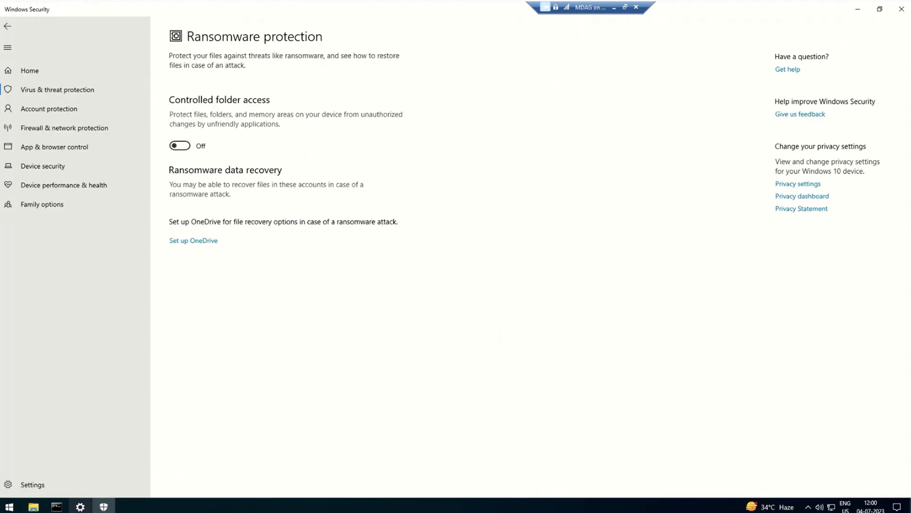
Switch to Command Prompt on the ASR-RULE machine and examine the applied Group Policy Objects in the gpresult /v output.
{"action": "mouse_move", "coordinate": [57, 506]}
{"action": "left_click", "coordinate": [133, 492]}
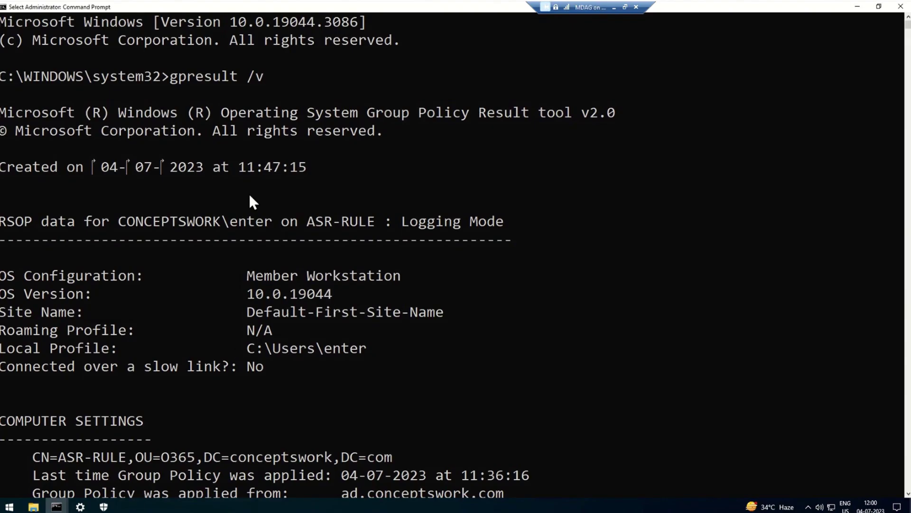
{"action": "scroll", "coordinate": [256, 196], "scroll_direction": "down", "scroll_amount": 12}
{"action": "scroll", "coordinate": [176, 225], "scroll_direction": "up", "scroll_amount": 3}
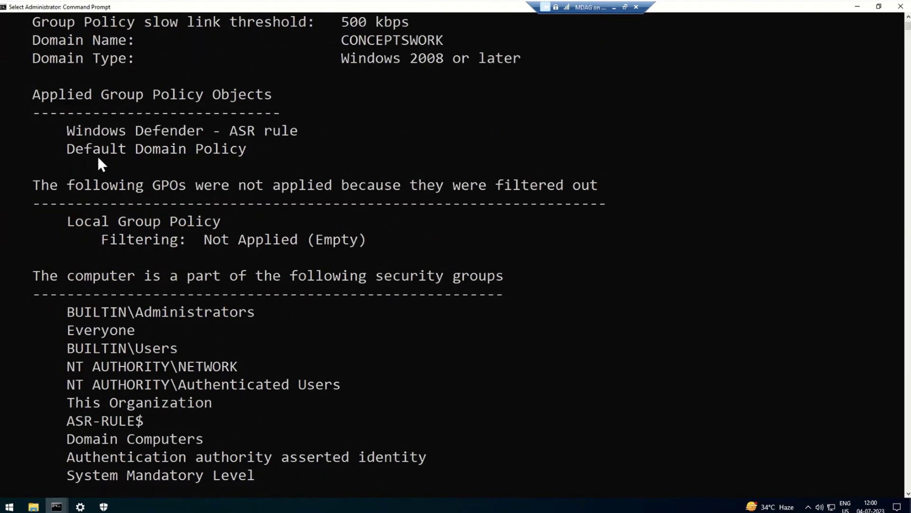
Highlight the Windows Defender - ASR rule entry in the gpresult output and check the Ransomware protection page in Windows Security.
{"action": "left_click_drag", "start_coordinate": [68, 128], "coordinate": [367, 133]}
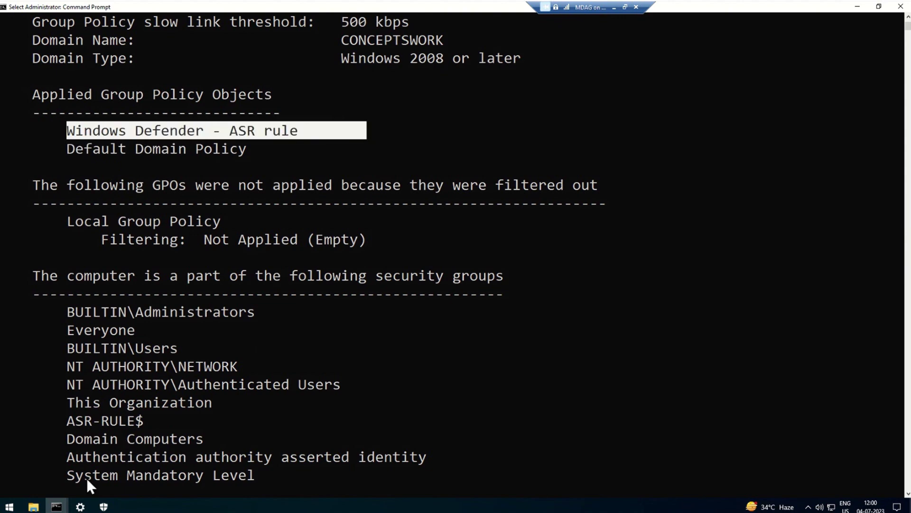
{"action": "left_click", "coordinate": [104, 506]}
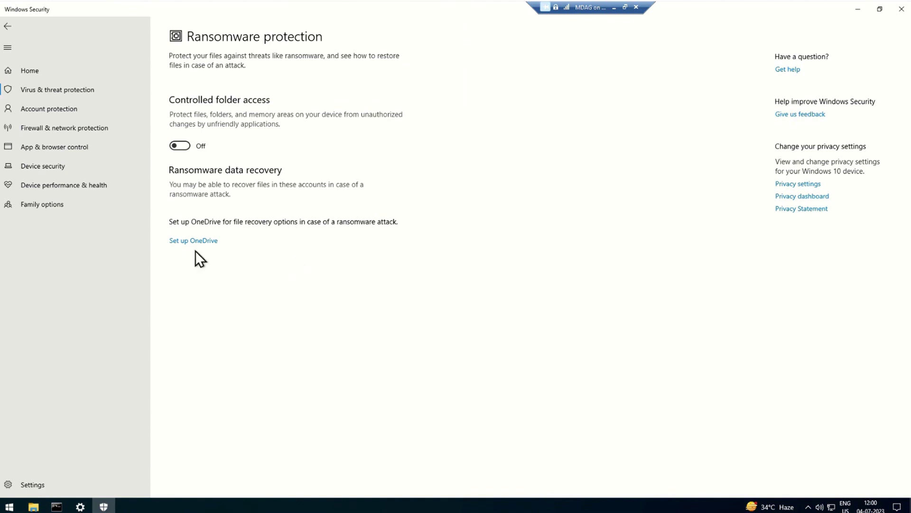
Switch to the other Command Prompt window and run hostname to identify the machine.
{"action": "mouse_move", "coordinate": [56, 506]}
{"action": "left_click", "coordinate": [78, 449]}
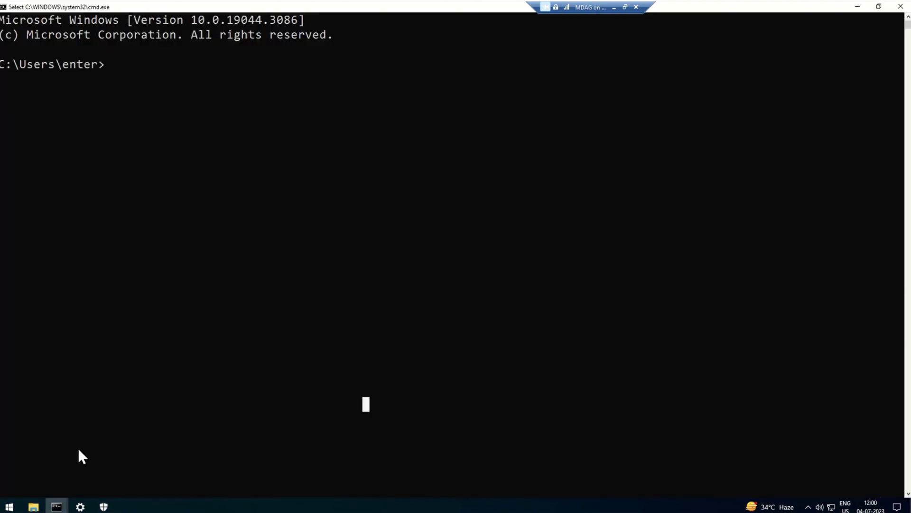
{"action": "type", "text": "hostname"}
{"action": "key", "text": "Return"}
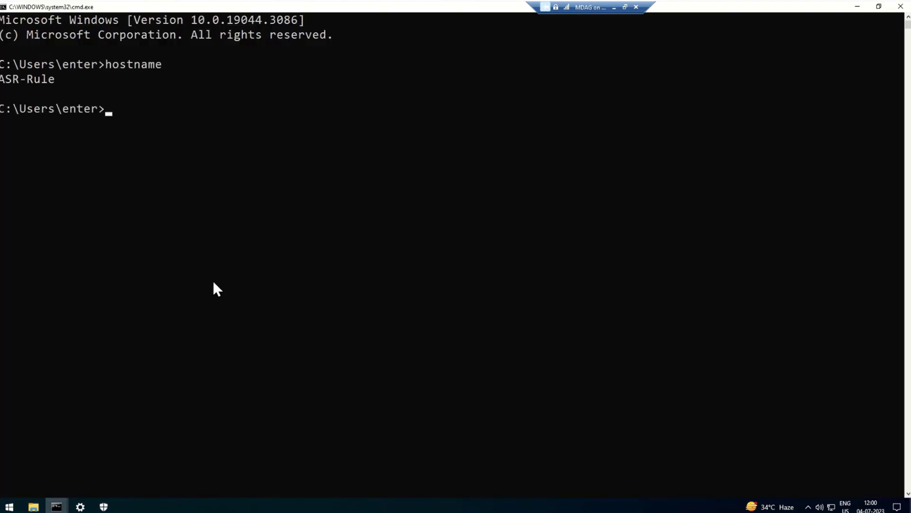
Query the Defender service with sc query sense and examine its state in the output.
{"action": "type", "text": "sc query sene"}
{"action": "key", "text": "Return"}
{"action": "key", "text": "Up"}
{"action": "key", "text": "Left"}
{"action": "type", "text": "s"}
{"action": "key", "text": "Return"}
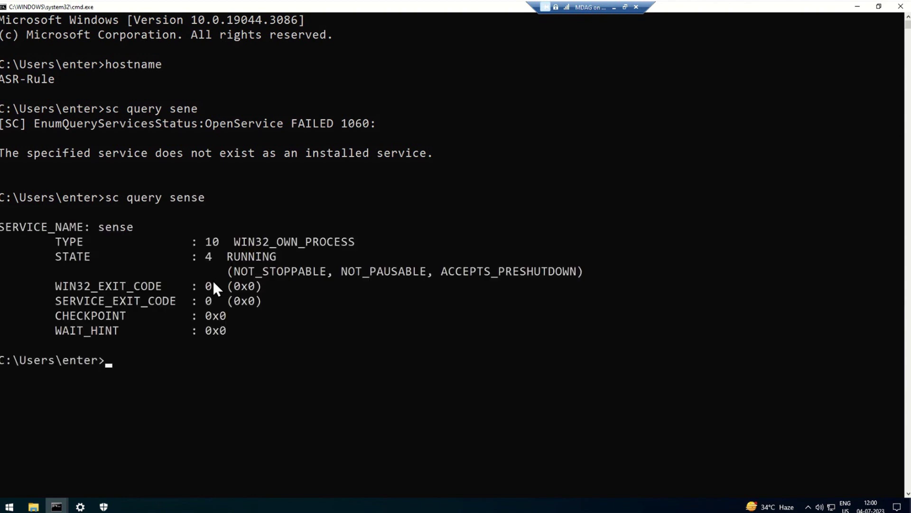
{"action": "left_click_drag", "start_coordinate": [217, 266], "coordinate": [432, 348]}
{"action": "left_click", "coordinate": [406, 359]}
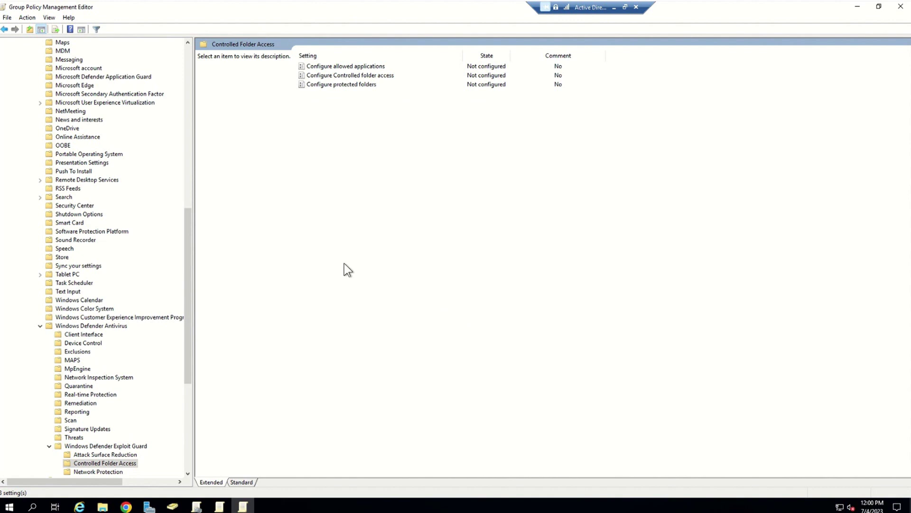
In the Group Policy Management Editor, enable Configure allowed applications and open its list of trusted applications for entry.
{"action": "double_click", "coordinate": [347, 70]}
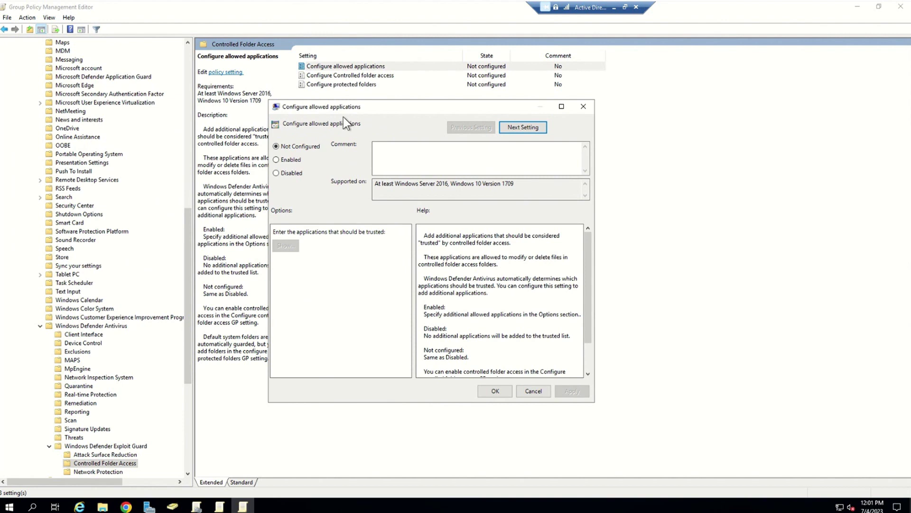
{"action": "left_click", "coordinate": [284, 161]}
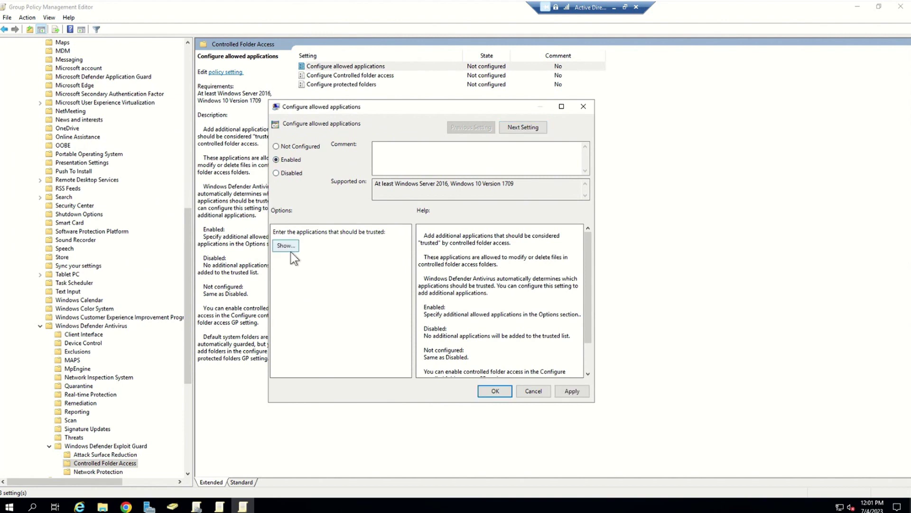
{"action": "left_click", "coordinate": [286, 245]}
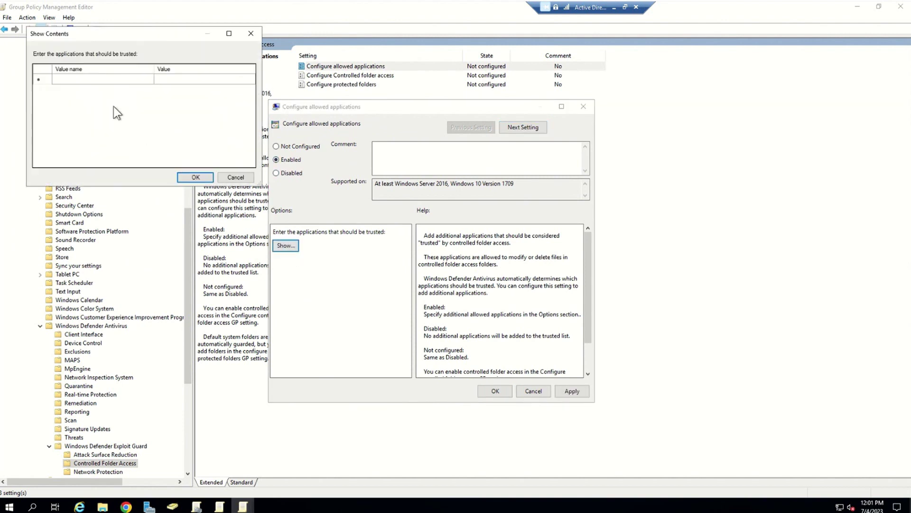
{"action": "left_click_drag", "start_coordinate": [68, 36], "coordinate": [440, 155]}
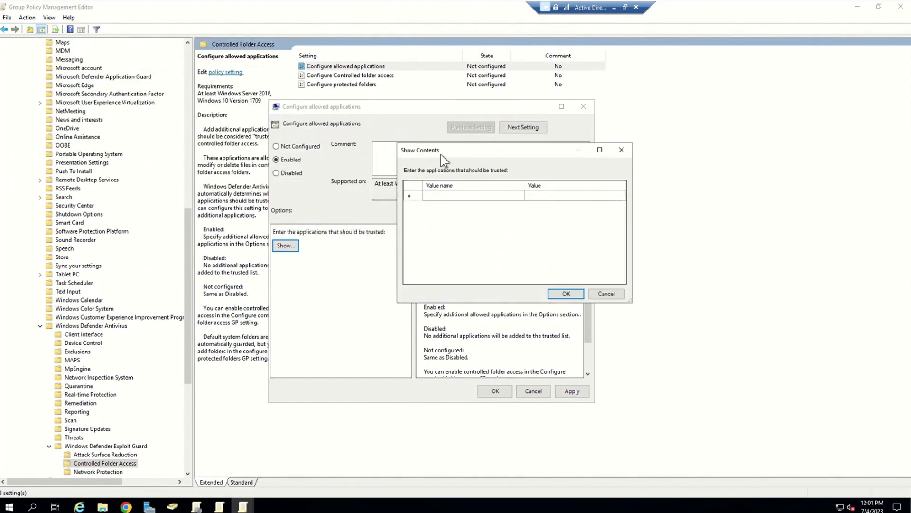
{"action": "left_click", "coordinate": [430, 198]}
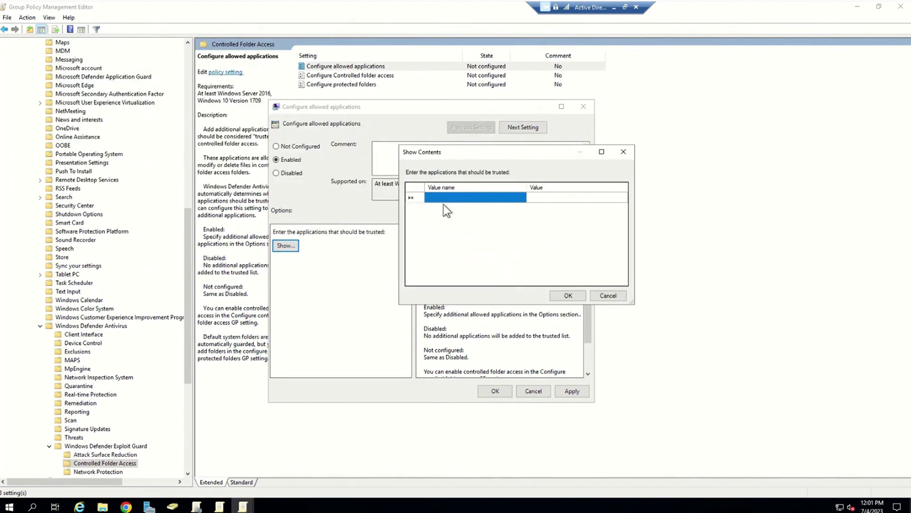
Switch to File Explorer and browse to C:\Windows\System32.
{"action": "left_click", "coordinate": [102, 506]}
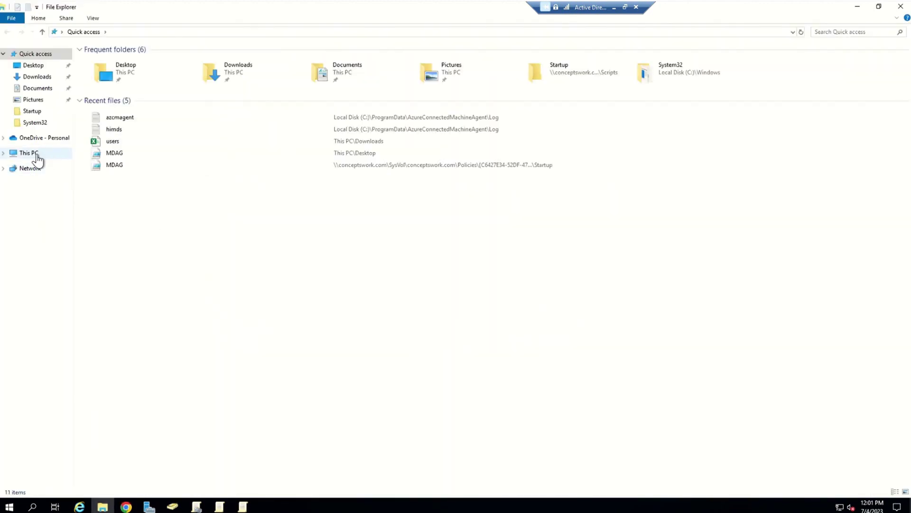
{"action": "left_click", "coordinate": [34, 153]}
{"action": "double_click", "coordinate": [264, 134]}
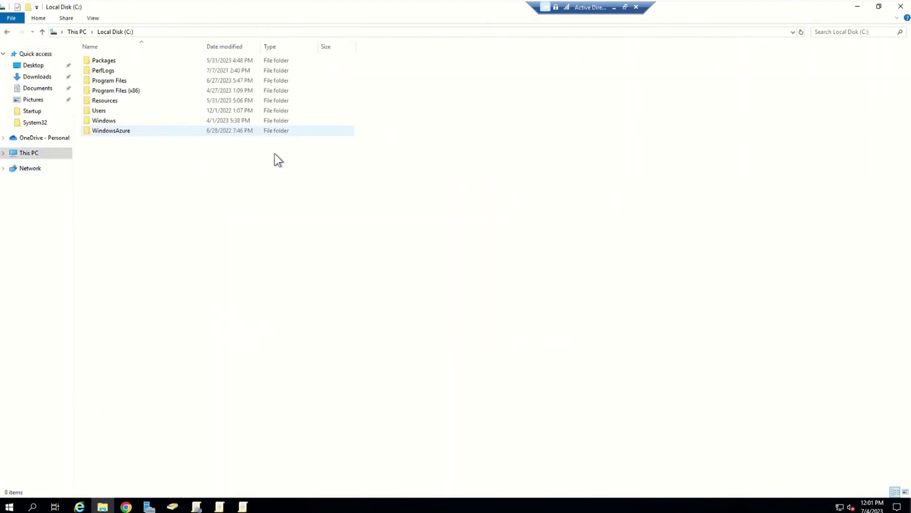
{"action": "left_click", "coordinate": [105, 123]}
{"action": "double_click", "coordinate": [105, 123]}
{"action": "left_click", "coordinate": [163, 259]}
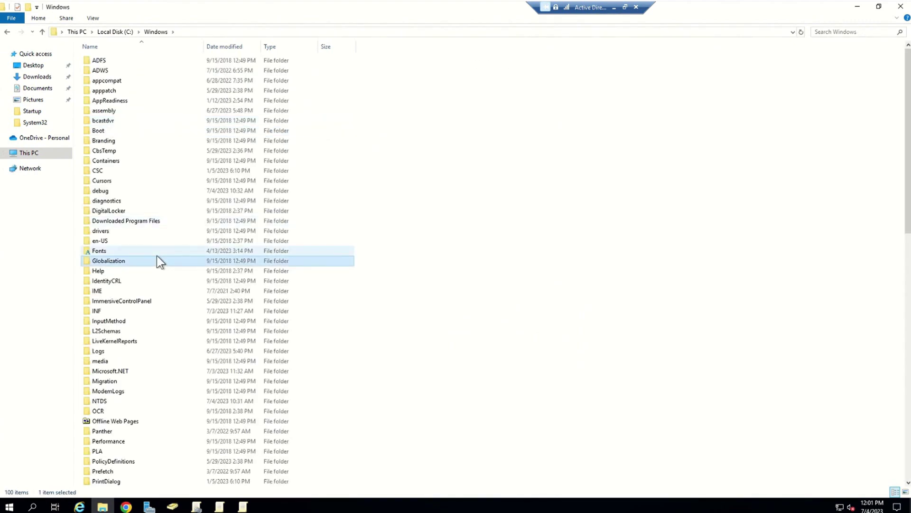
{"action": "type", "text": "system"}
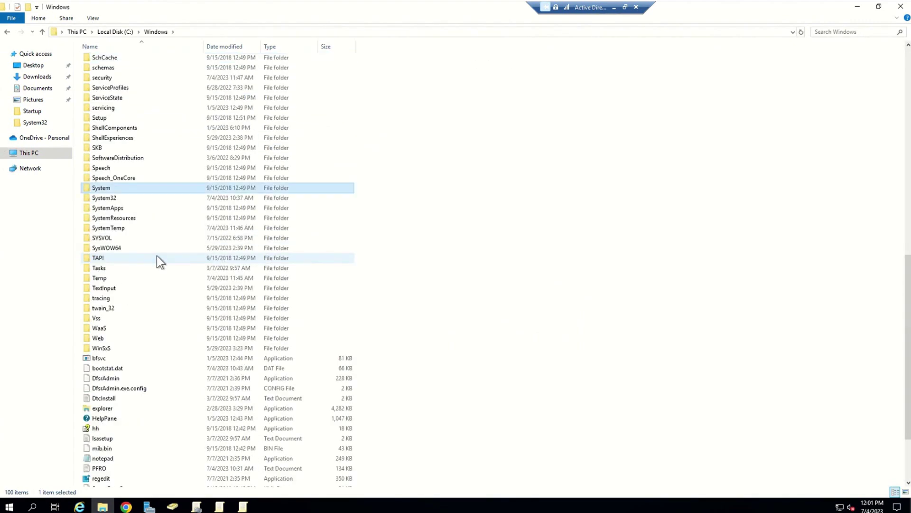
{"action": "key", "text": "Down"}
{"action": "key", "text": "Down"}
{"action": "key", "text": "Up"}
{"action": "key", "text": "Return"}
Open the v1.0 folder inside System32's WindowsPowerShell folder.
{"action": "type", "text": "wbem"}
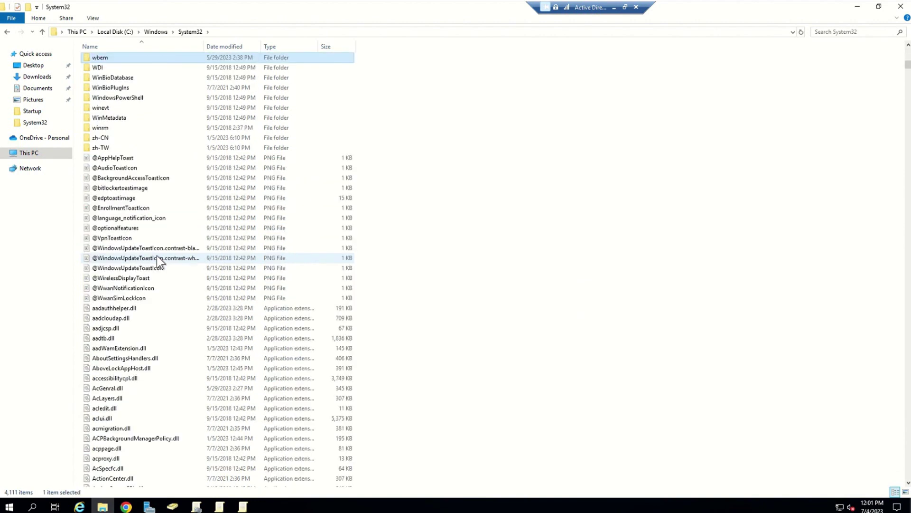
{"action": "key", "text": "Down"}
{"action": "key", "text": "Down"}
{"action": "key", "text": "Down"}
{"action": "key", "text": "Down"}
{"action": "key", "text": "Return"}
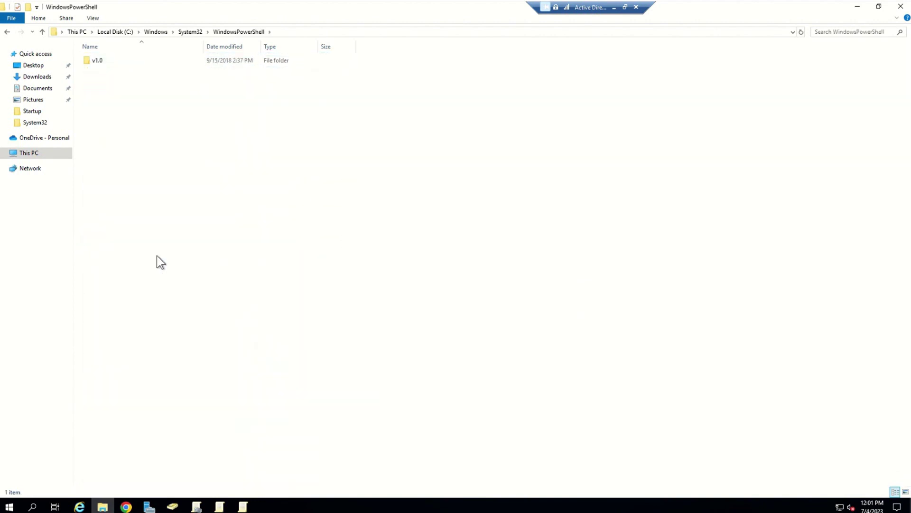
{"action": "key", "text": "Return"}
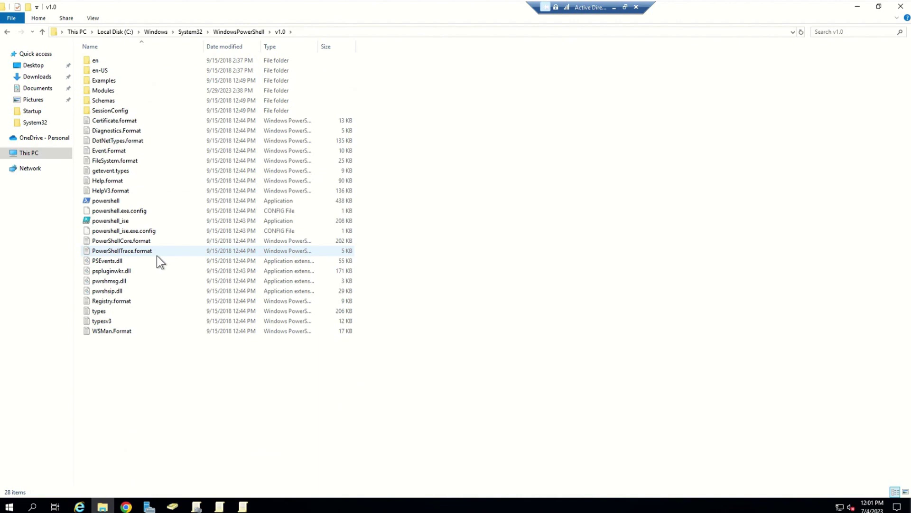
Complete the folder path to C:\Windows\System32\WindowsPowerShell\v1.0\powershell.exe and copy it.
{"action": "left_click", "coordinate": [305, 32]}
{"action": "type", "text": "\\"}
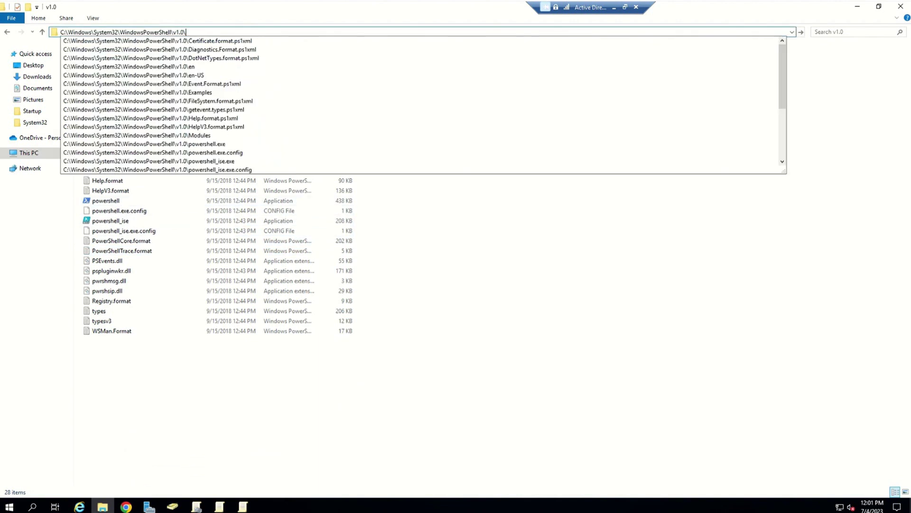
{"action": "type", "text": "power"}
{"action": "key", "text": "Down"}
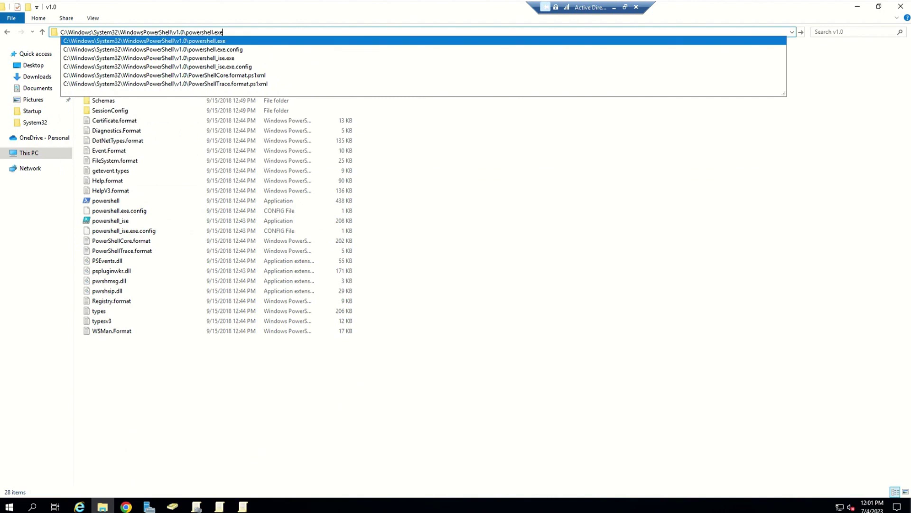
{"action": "key", "text": "ctrl+a"}
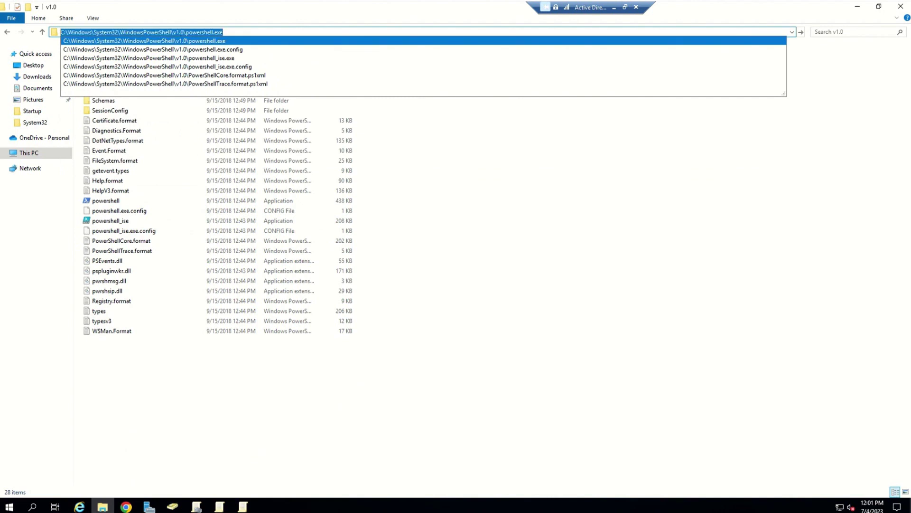
Add the copied powershell.exe path as a value name in the trusted applications list and apply the allowed applications setting.
{"action": "left_click", "coordinate": [243, 506]}
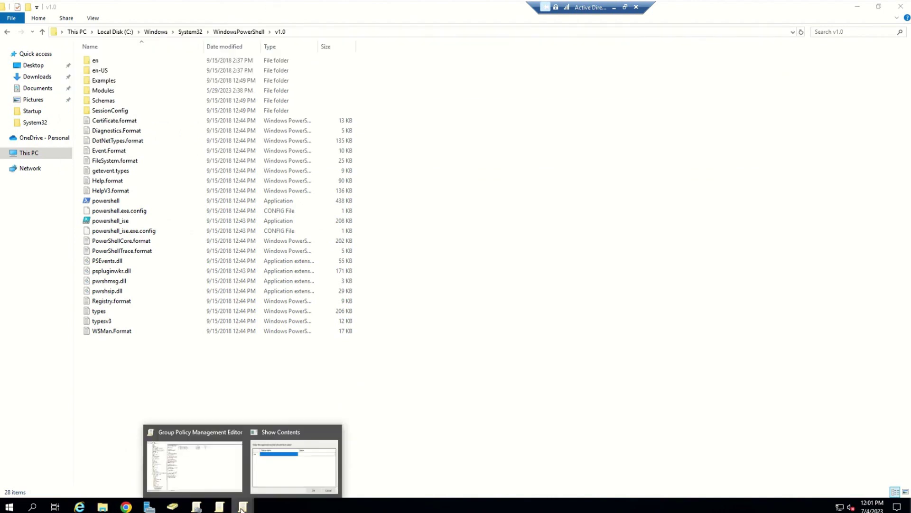
{"action": "left_click", "coordinate": [321, 479]}
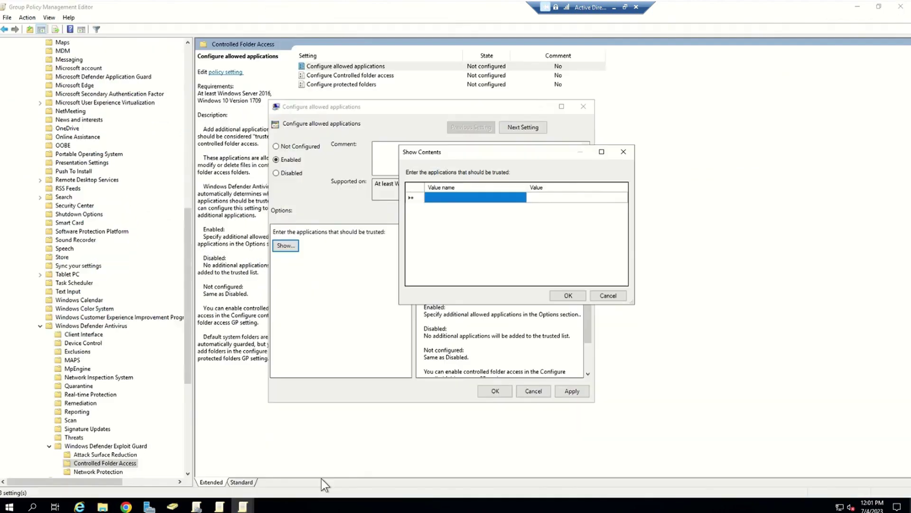
{"action": "left_click", "coordinate": [433, 203]}
{"action": "key", "text": "ctrl+v"}
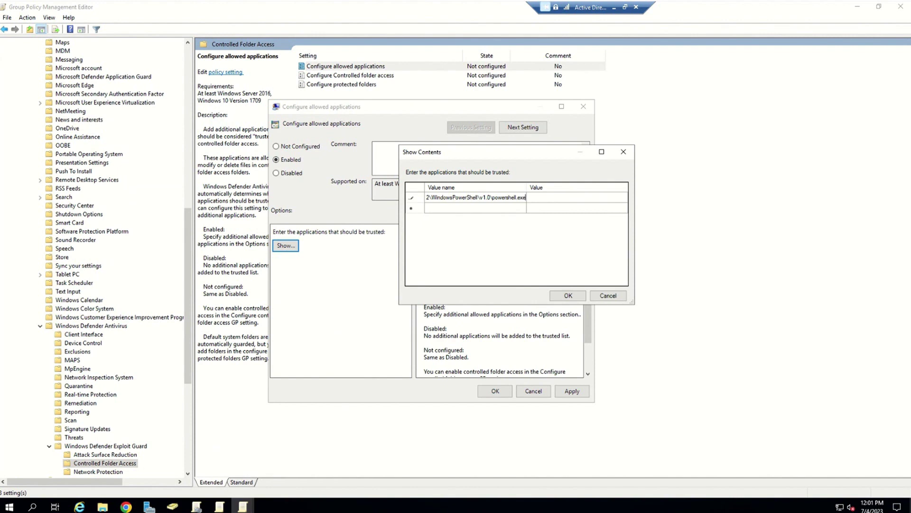
{"action": "left_click", "coordinate": [559, 198]}
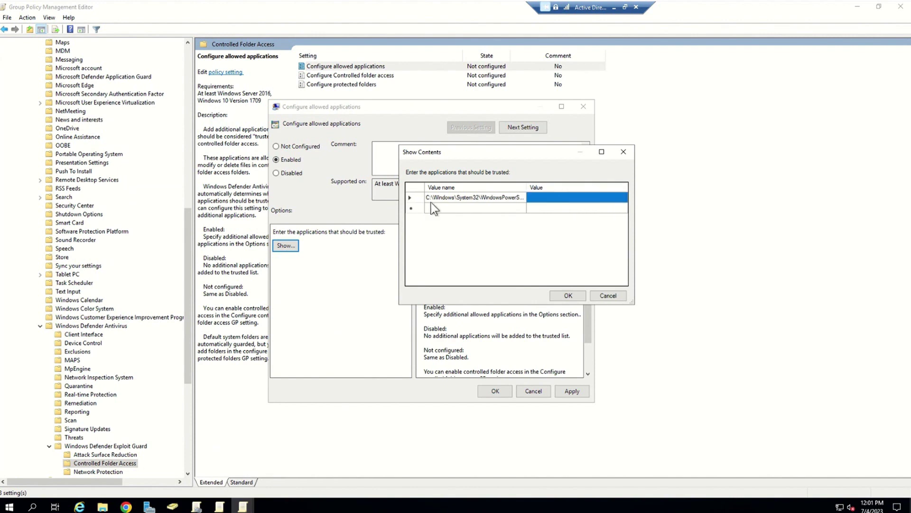
{"action": "left_click", "coordinate": [478, 197]}
{"action": "double_click", "coordinate": [524, 188]}
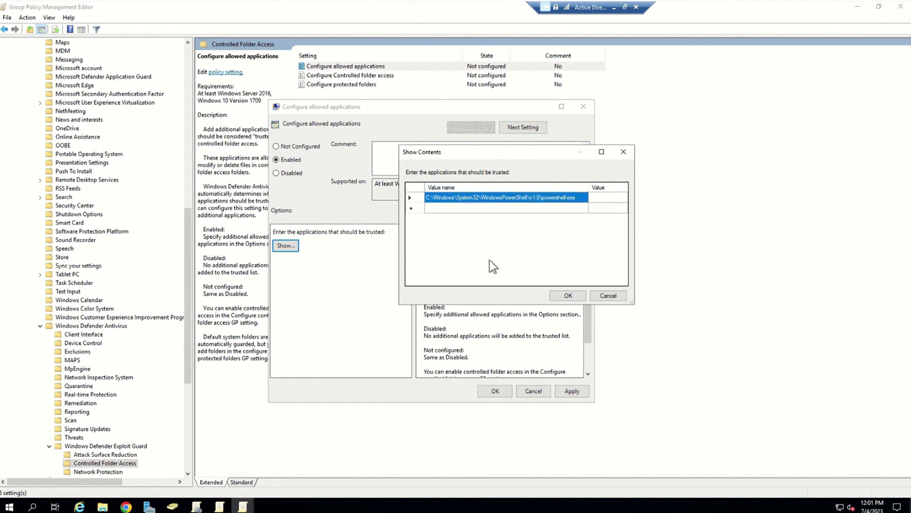
{"action": "left_click", "coordinate": [569, 295]}
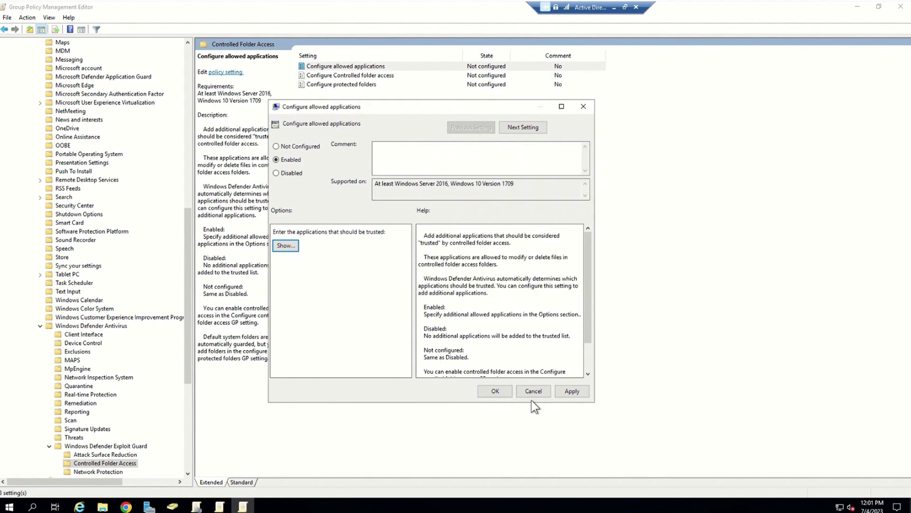
{"action": "left_click", "coordinate": [574, 391]}
{"action": "left_click", "coordinate": [500, 391]}
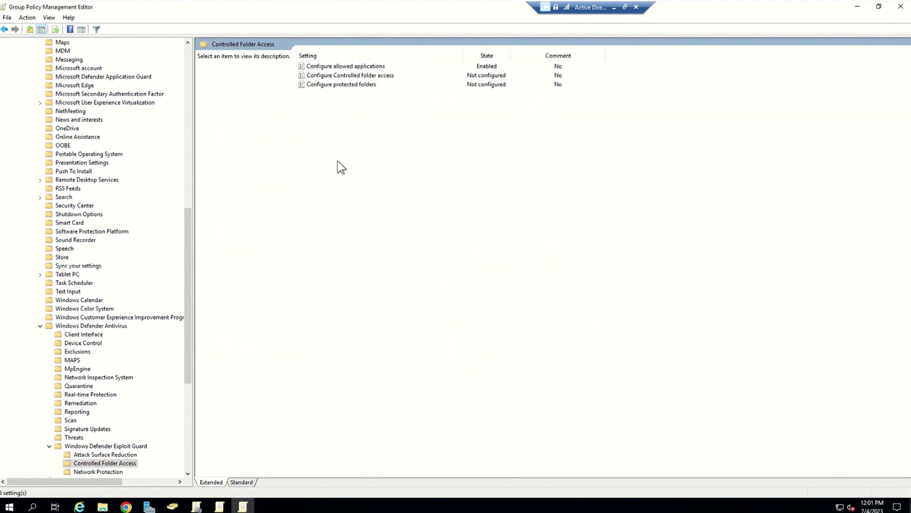
Enable Configure Controlled folder access with the guard my folders feature set to Block, and apply it.
{"action": "double_click", "coordinate": [330, 78]}
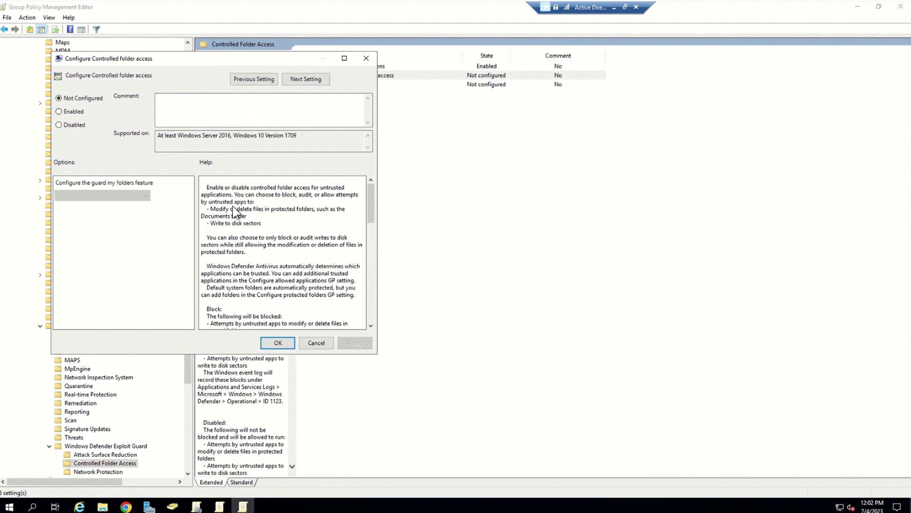
{"action": "left_click", "coordinate": [75, 113]}
{"action": "left_click", "coordinate": [107, 195]}
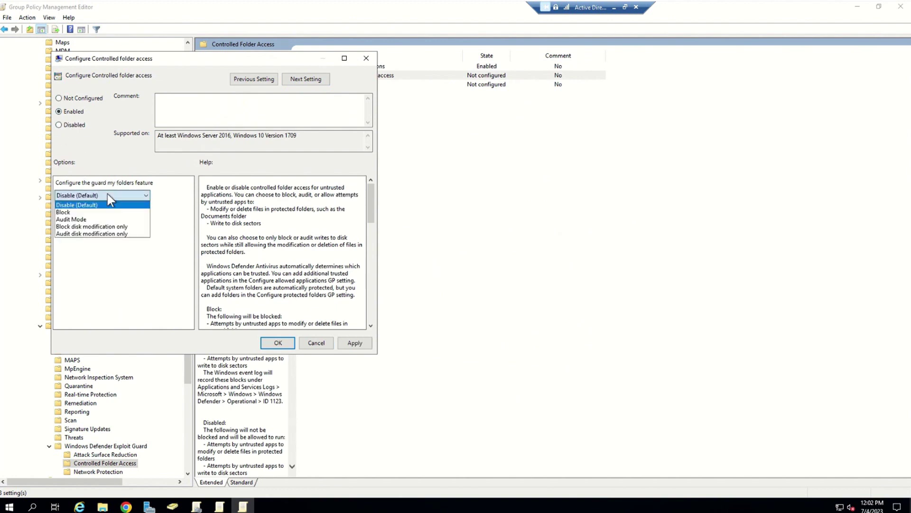
{"action": "left_click", "coordinate": [71, 212]}
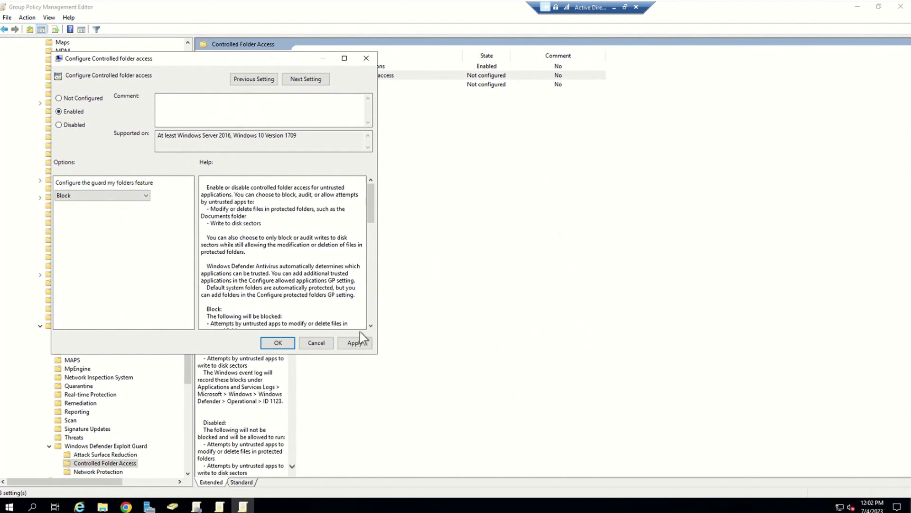
{"action": "left_click", "coordinate": [348, 343]}
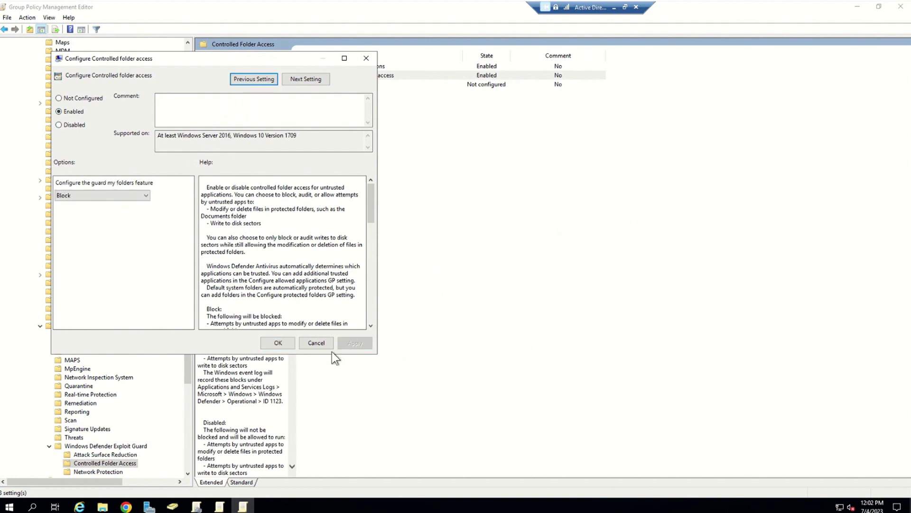
{"action": "left_click", "coordinate": [277, 343]}
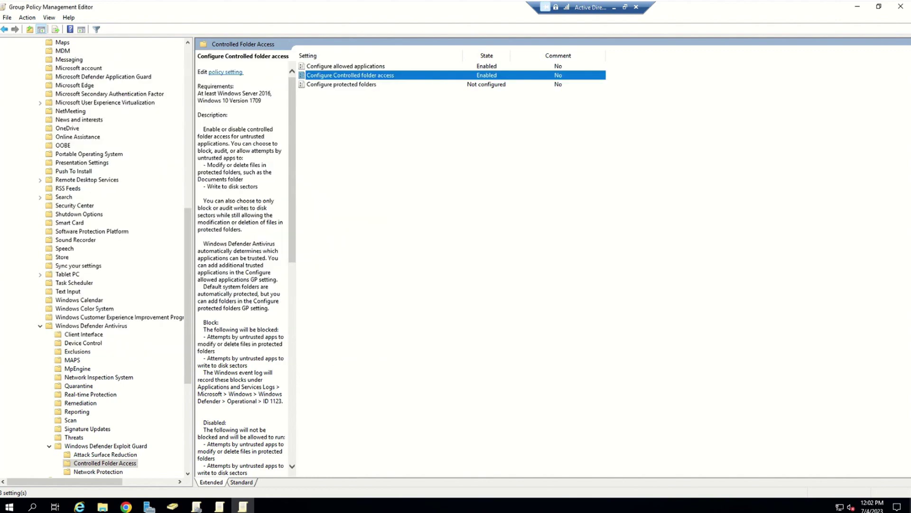
Enable the Configure protected folders setting and open its list of folders that should be guarded.
{"action": "double_click", "coordinate": [352, 86]}
{"action": "left_click_drag", "start_coordinate": [85, 75], "coordinate": [309, 128]}
{"action": "left_click", "coordinate": [295, 214]}
{"action": "left_click", "coordinate": [290, 254]}
Add c:\conceptswork as a value name in the guarded folders list and confirm the list.
{"action": "left_click", "coordinate": [120, 127]}
{"action": "left_click", "coordinate": [121, 127]}
{"action": "type", "text": "c"}
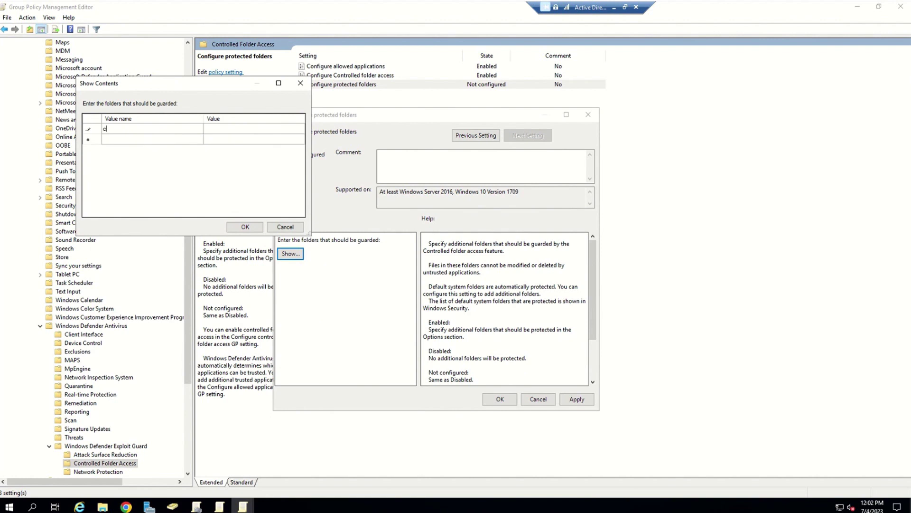
{"action": "type", "text": ":\\cpnonceptswork"}
{"action": "left_click", "coordinate": [244, 228]}
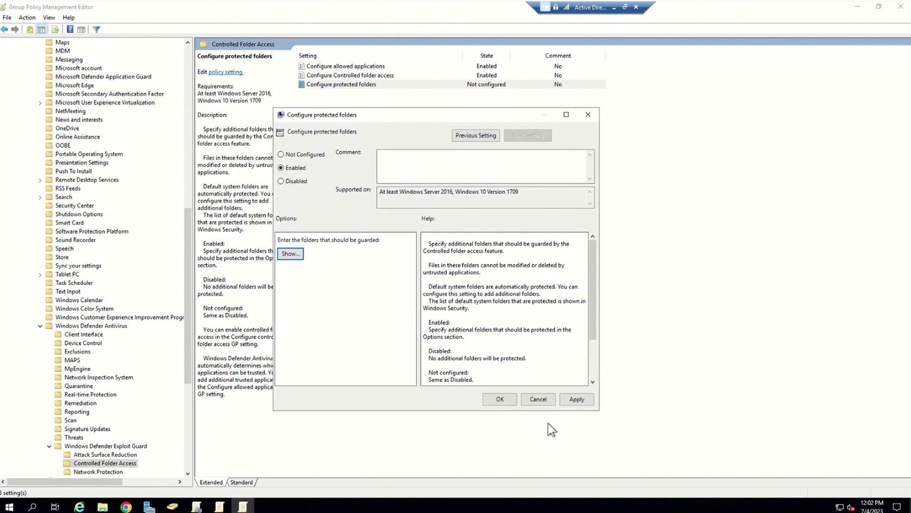
Apply and close the Configure protected folders setting, and run gpupdate on the server.
{"action": "left_click", "coordinate": [570, 404]}
{"action": "left_click", "coordinate": [509, 399]}
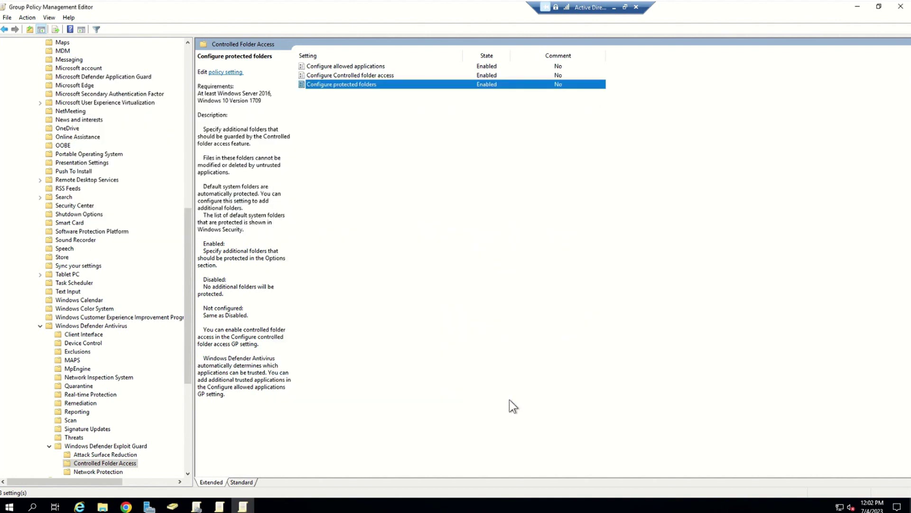
{"action": "key", "text": "super+r"}
{"action": "type", "text": "rso"}
{"action": "key", "text": "BackSpace"}
{"action": "key", "text": "BackSpace"}
{"action": "key", "text": "BackSpace"}
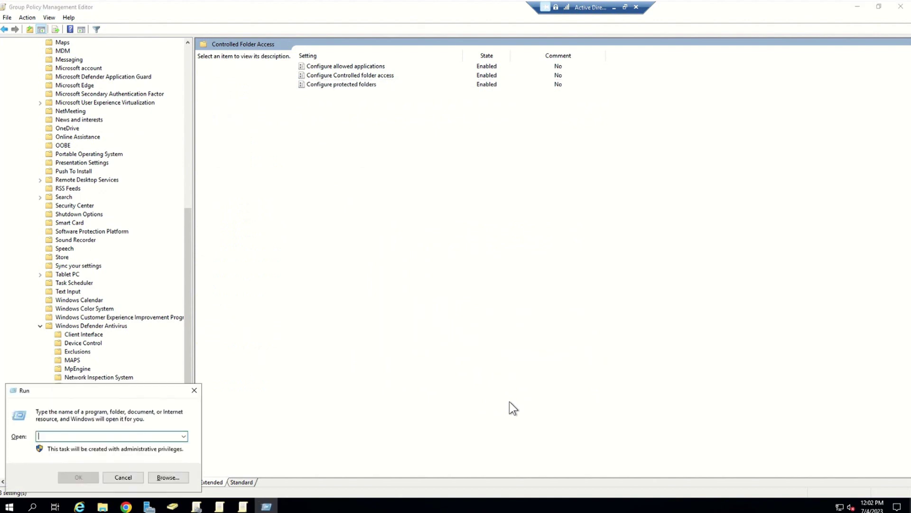
{"action": "type", "text": "gpu"}
{"action": "key", "text": "Down"}
{"action": "key", "text": "Return"}
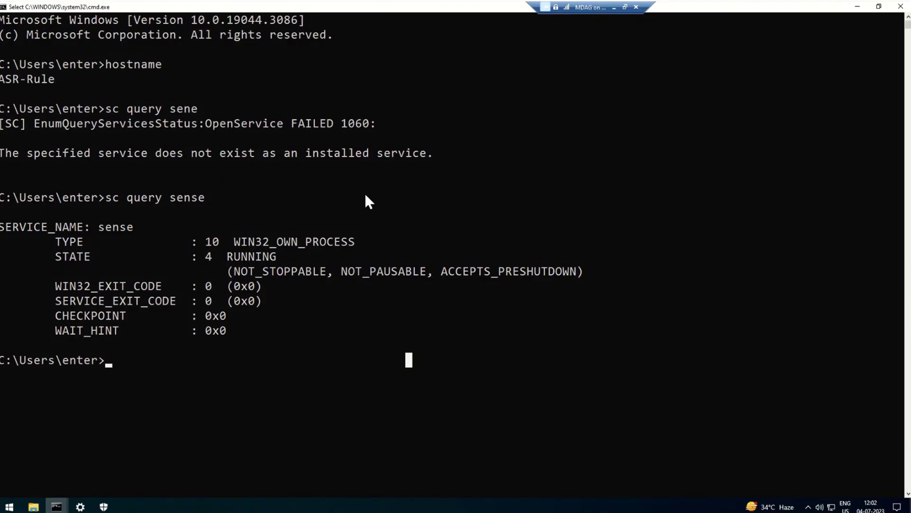
Switch to the client's administrator Command Prompt, clear its output and run gpupdate /force.
{"action": "mouse_move", "coordinate": [56, 506]}
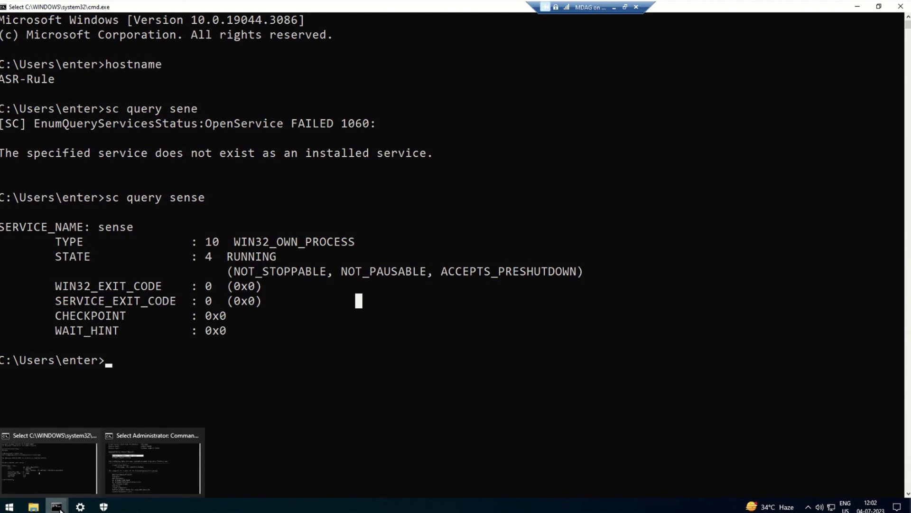
{"action": "left_click", "coordinate": [137, 449]}
{"action": "key", "text": "Return"}
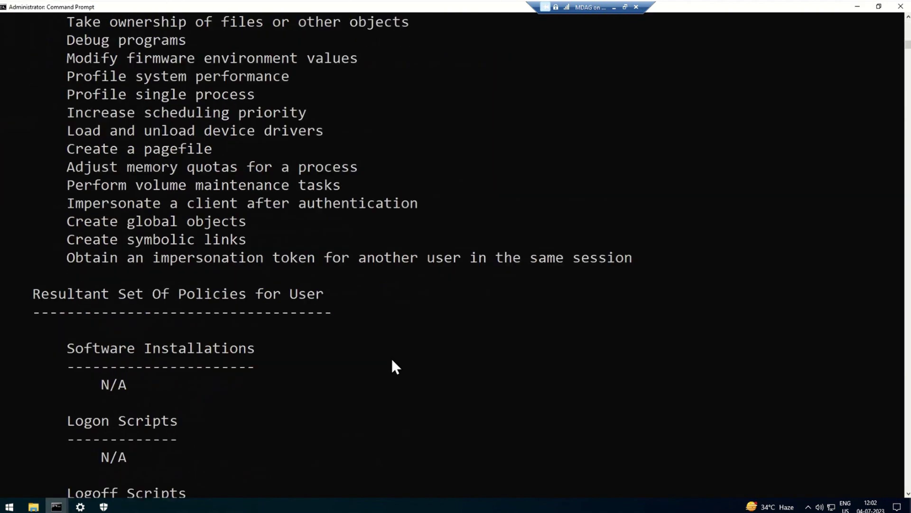
{"action": "type", "text": "cls"}
{"action": "key", "text": "Return"}
{"action": "type", "text": "gpupda"}
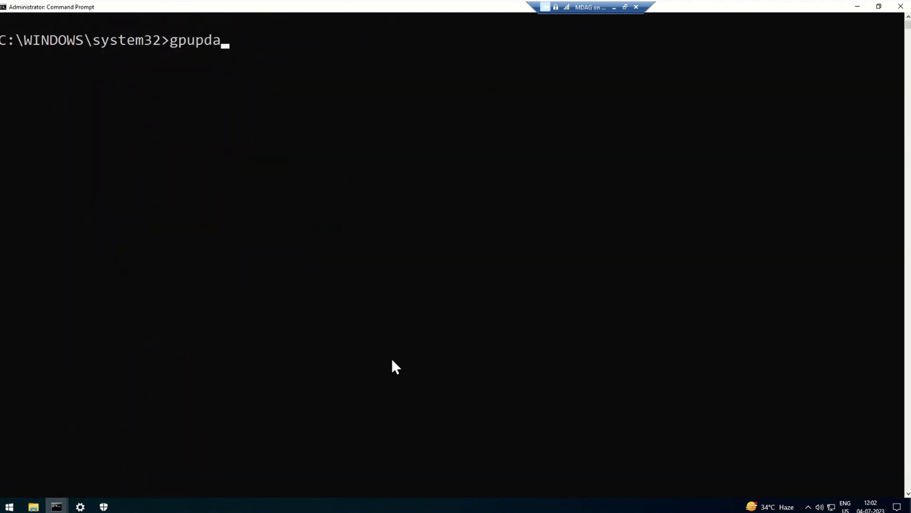
{"action": "type", "text": "te /force"}
{"action": "key", "text": "Return"}
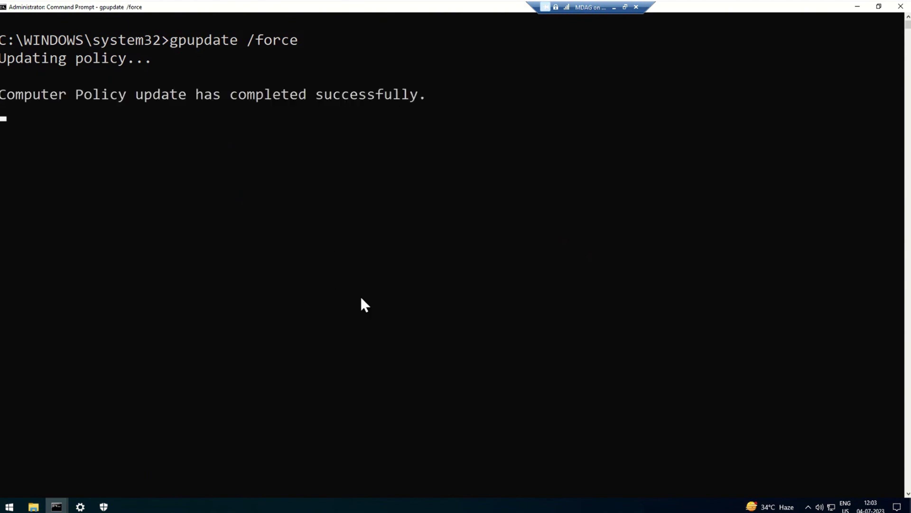
Close the Windows Security and Settings windows that are still open on the client.
{"action": "left_click", "coordinate": [104, 506]}
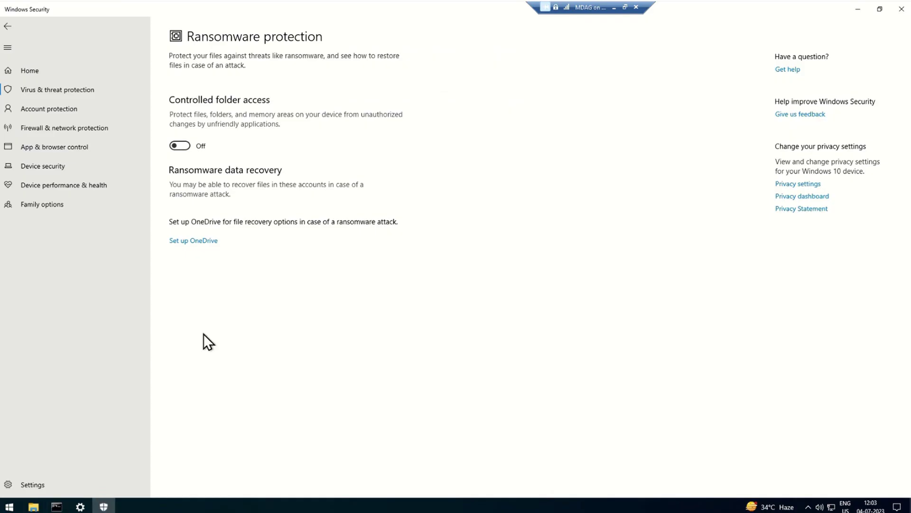
{"action": "left_click", "coordinate": [900, 16]}
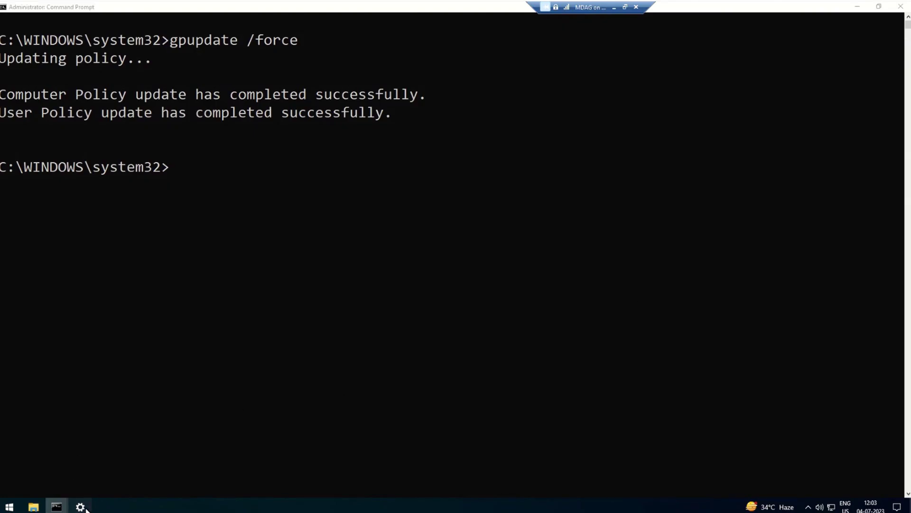
{"action": "left_click", "coordinate": [81, 506]}
{"action": "left_click", "coordinate": [899, 6]}
{"action": "left_click", "coordinate": [448, 348]}
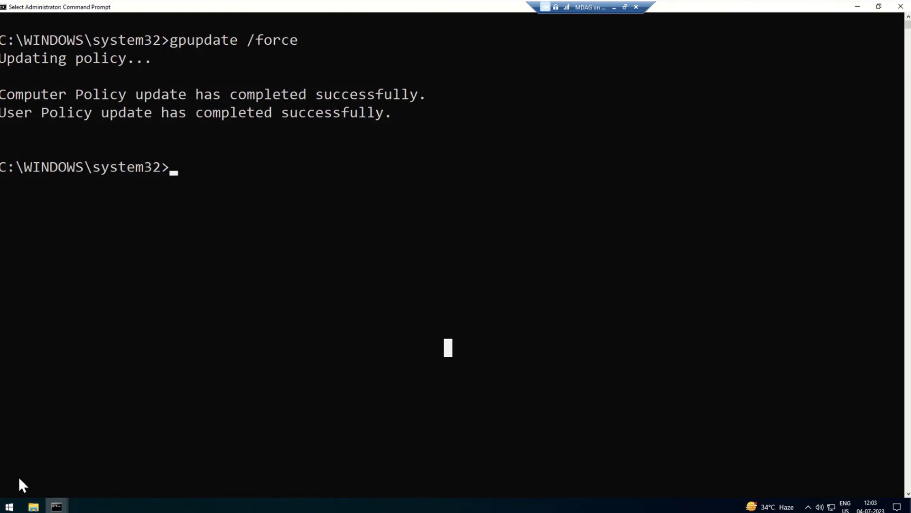
Reopen Windows Security through Settings and check the Controlled folder access state under Ransomware protection.
{"action": "left_click", "coordinate": [10, 507]}
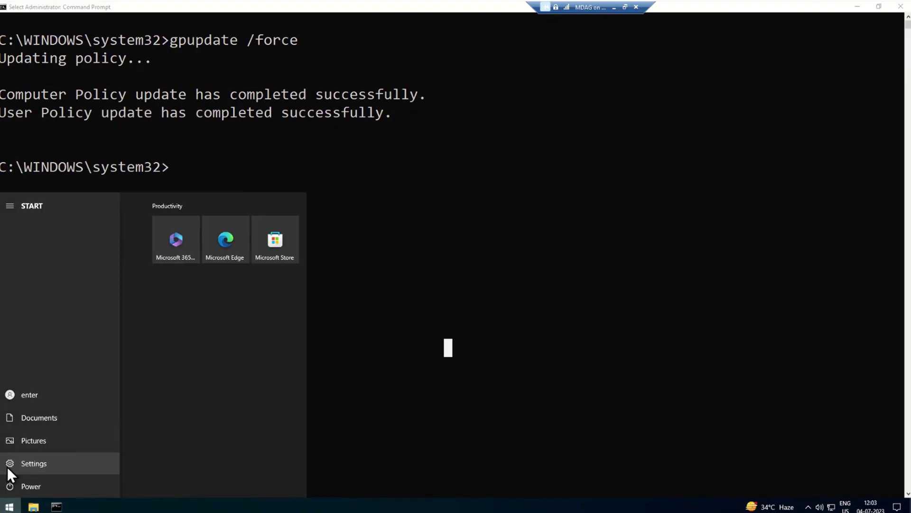
{"action": "left_click", "coordinate": [8, 465]}
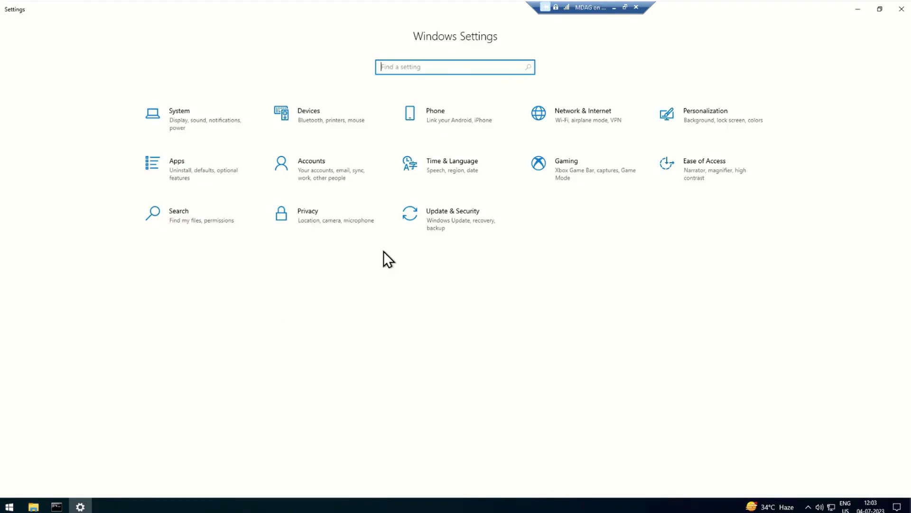
{"action": "left_click", "coordinate": [456, 219]}
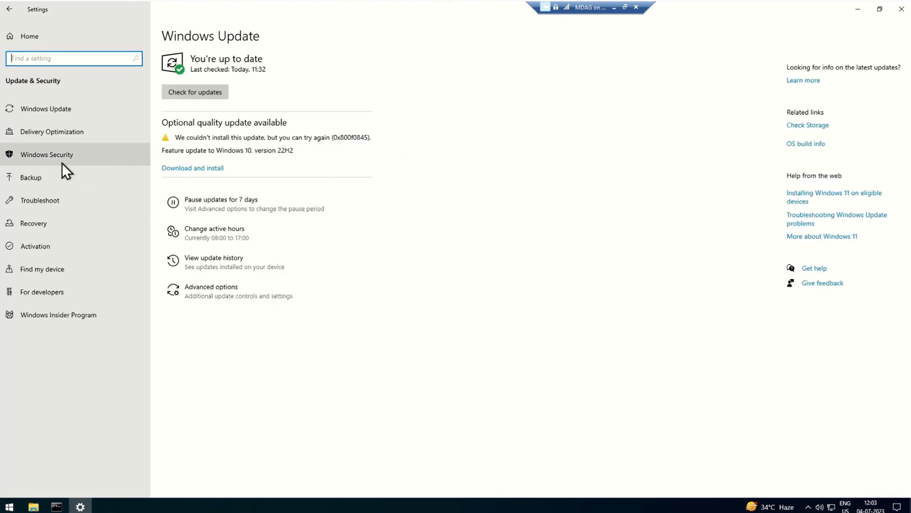
{"action": "left_click", "coordinate": [48, 159]}
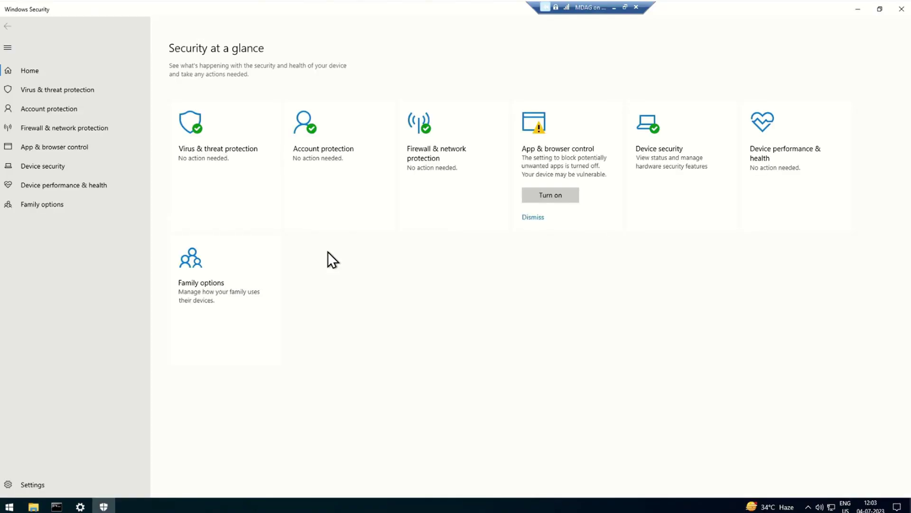
{"action": "left_click", "coordinate": [207, 133]}
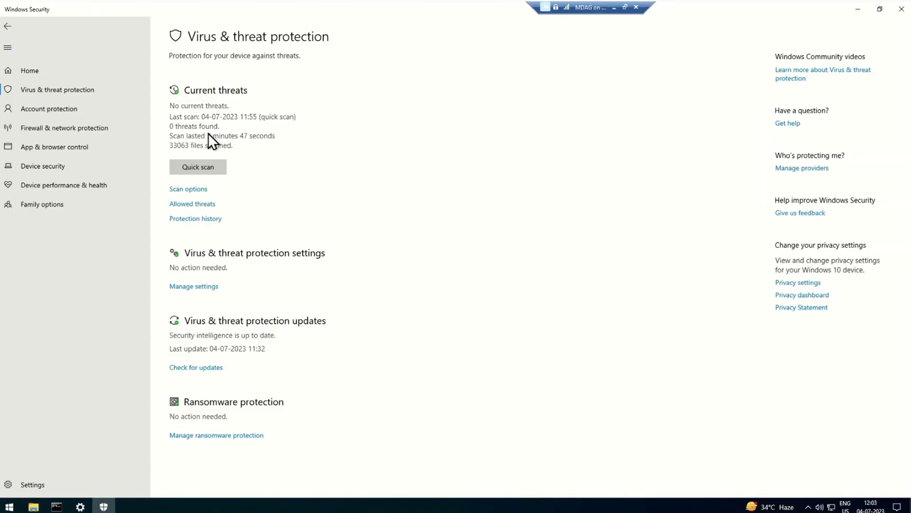
{"action": "left_click", "coordinate": [216, 435]}
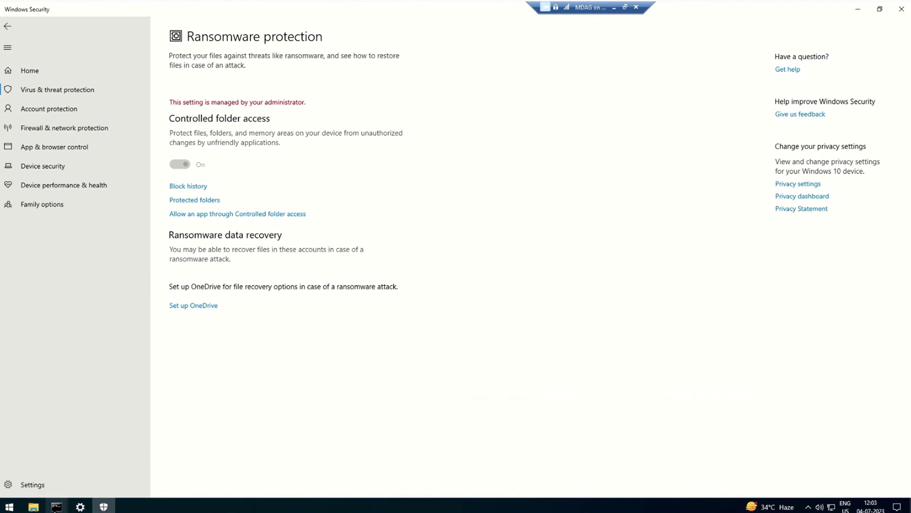
Check the hostname output in the non-administrator Command Prompt, and minimize both Command Prompt windows.
{"action": "mouse_move", "coordinate": [56, 506]}
{"action": "left_click", "coordinate": [150, 473]}
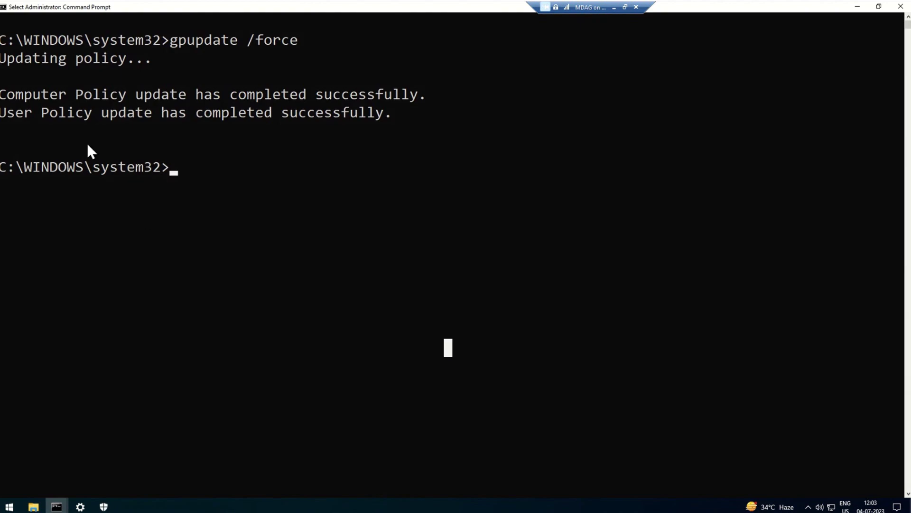
{"action": "mouse_move", "coordinate": [56, 507]}
{"action": "left_click", "coordinate": [42, 457]}
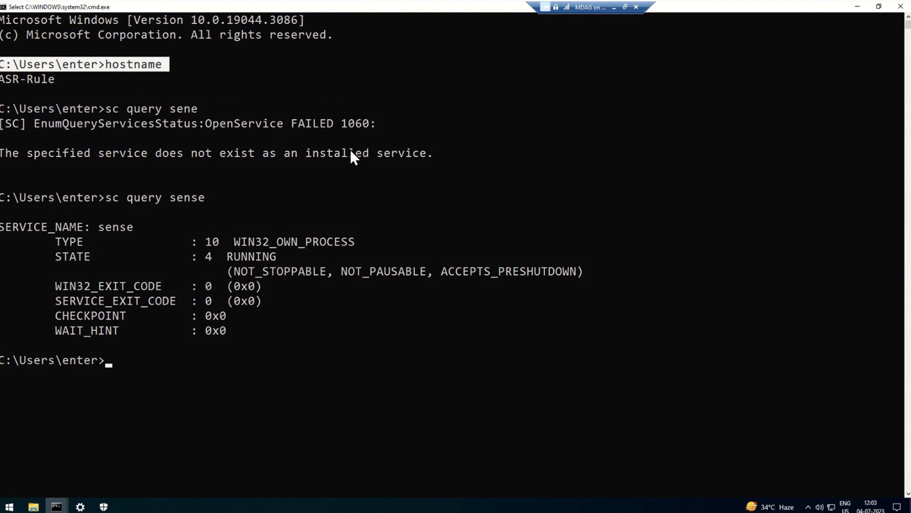
{"action": "left_click", "coordinate": [852, 11]}
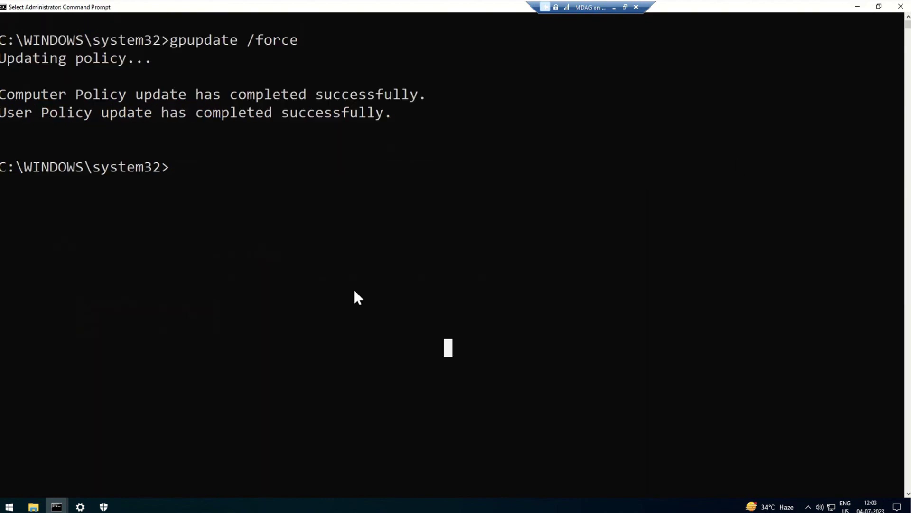
{"action": "left_click", "coordinate": [857, 8]}
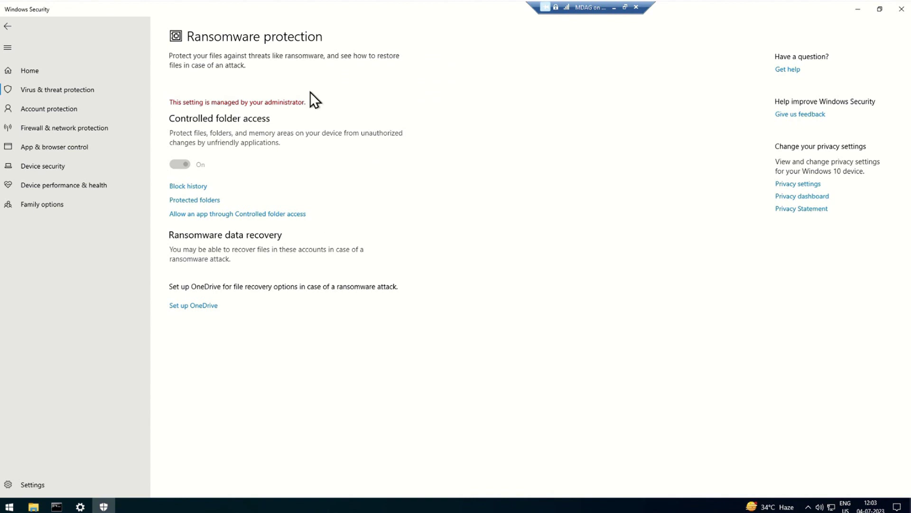
Check the protected folders list for the c:\conceptswork entry, approving the elevation request, and return to Ransomware protection.
{"action": "left_click", "coordinate": [201, 205]}
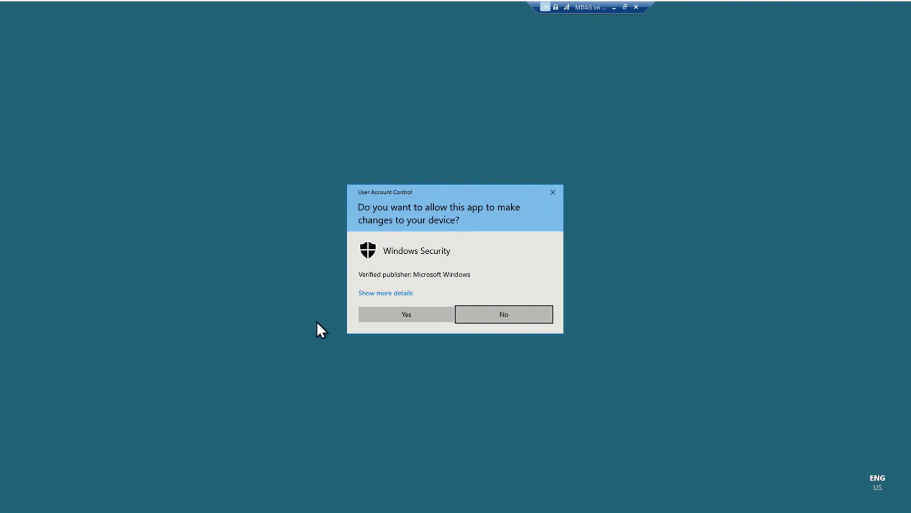
{"action": "left_click", "coordinate": [377, 314]}
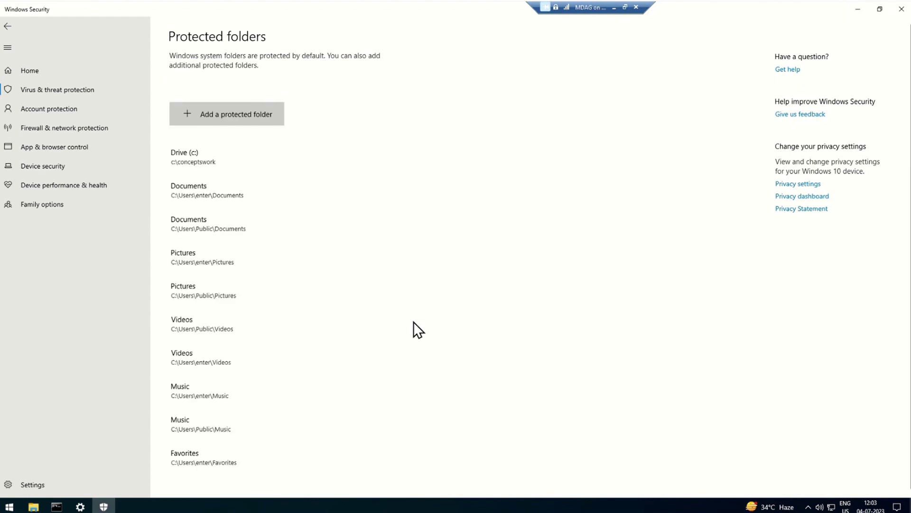
{"action": "left_click", "coordinate": [252, 152]}
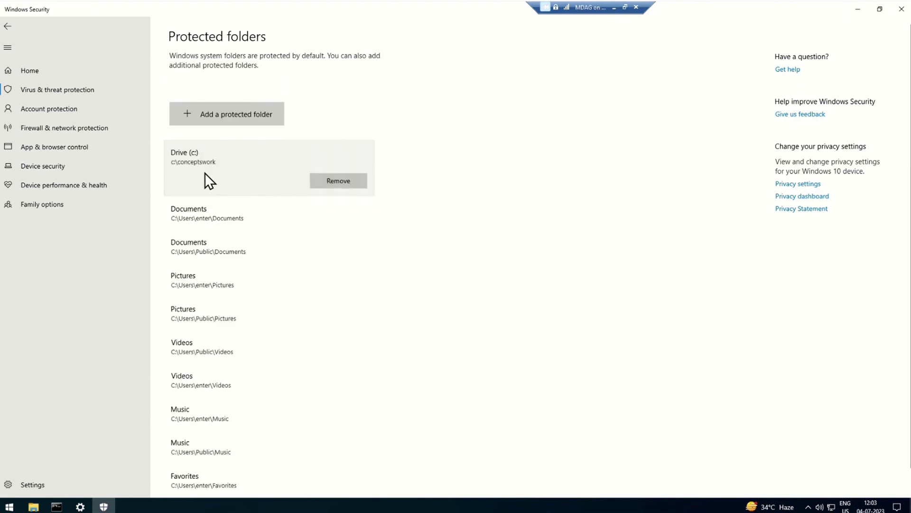
{"action": "left_click", "coordinate": [7, 27]}
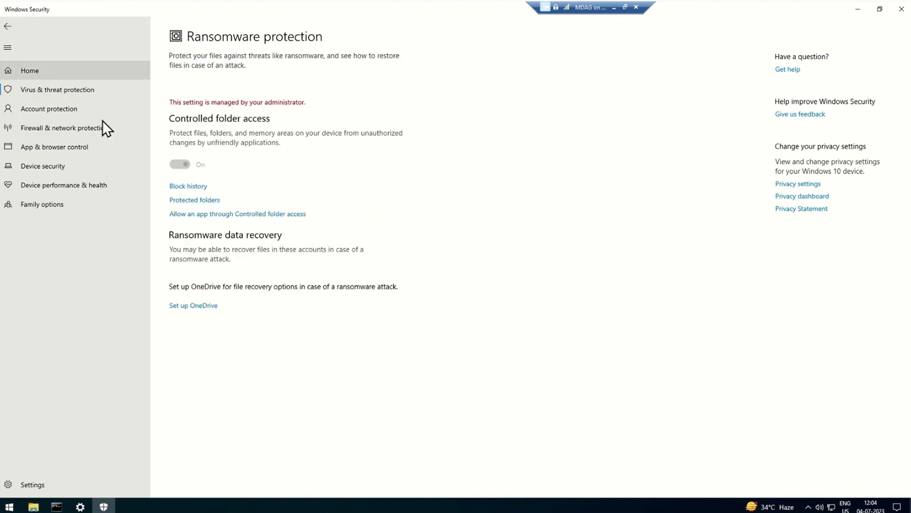
Check the apps allowed through Controlled folder access, approving the elevation request, and close Windows Security.
{"action": "left_click", "coordinate": [232, 214]}
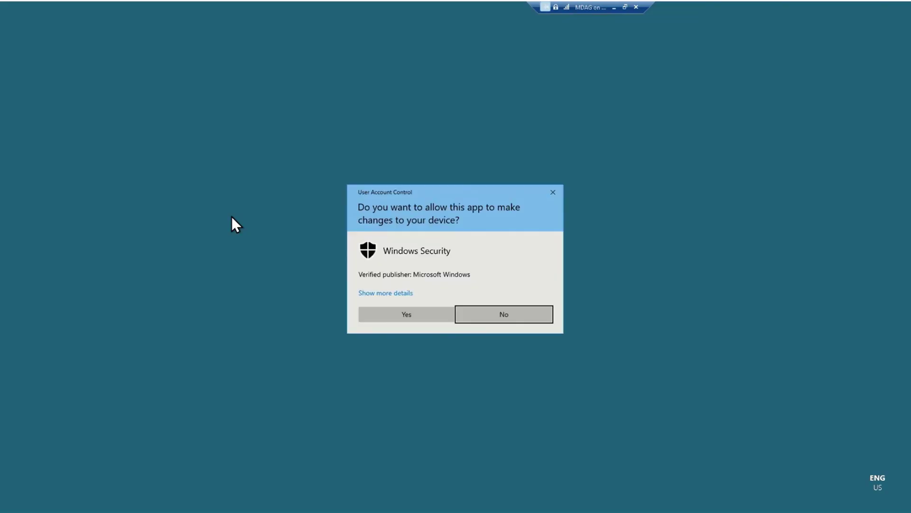
{"action": "left_click", "coordinate": [383, 321]}
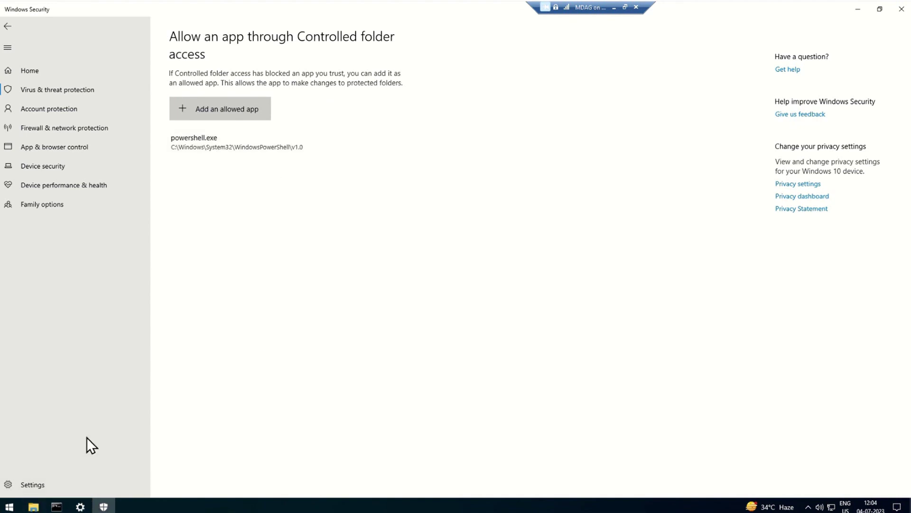
{"action": "key", "text": "alt+F4"}
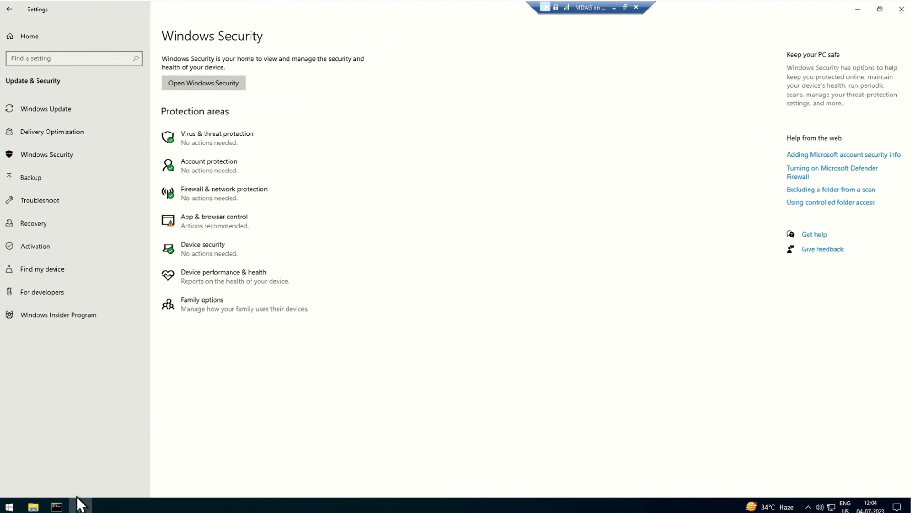
Search in Microsoft Edge for "microsoft defender for endpoint demonstration" and open the Microsoft Defender for Endpoint - demonstration scenarios article.
{"action": "left_click", "coordinate": [9, 506]}
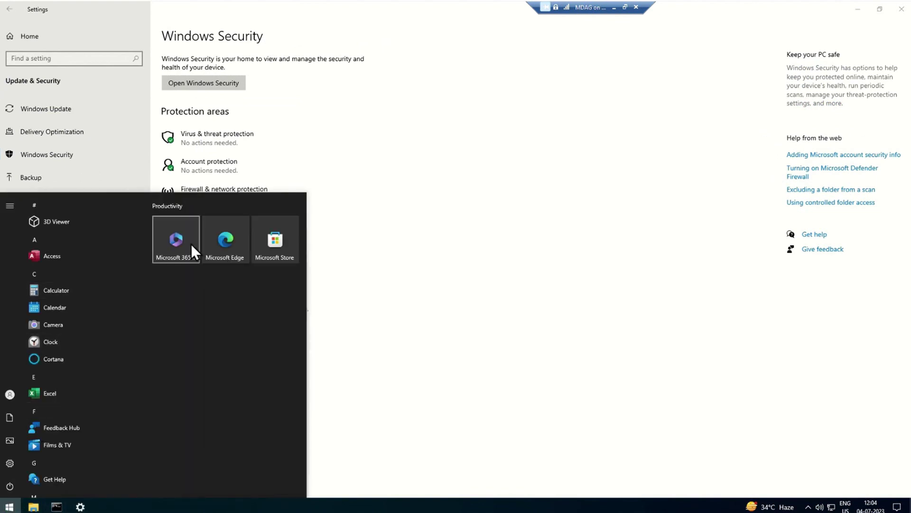
{"action": "left_click", "coordinate": [214, 243]}
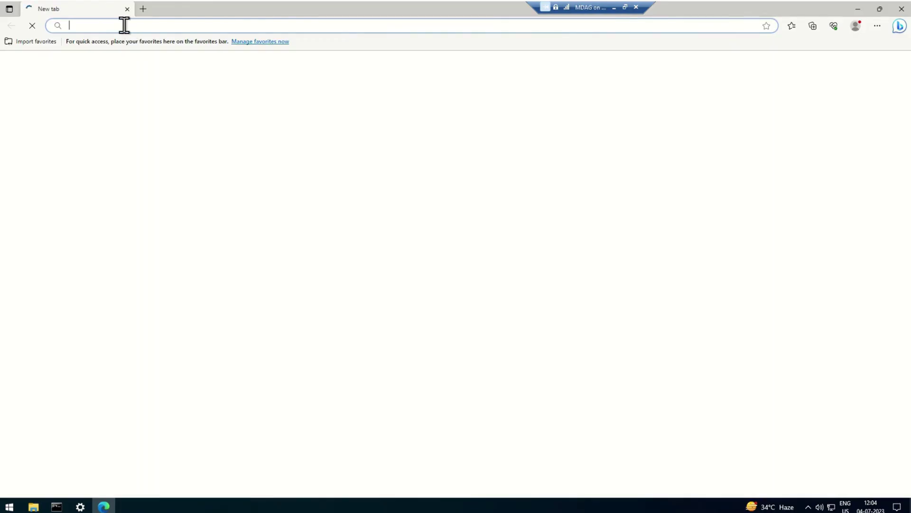
{"action": "type", "text": "microsoft defendr"}
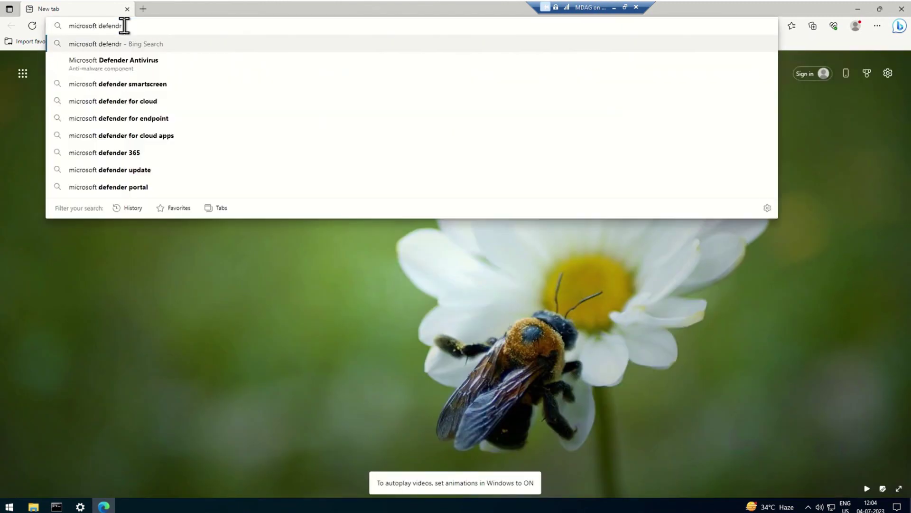
{"action": "key", "text": "BackSpace"}
{"action": "type", "text": "er "}
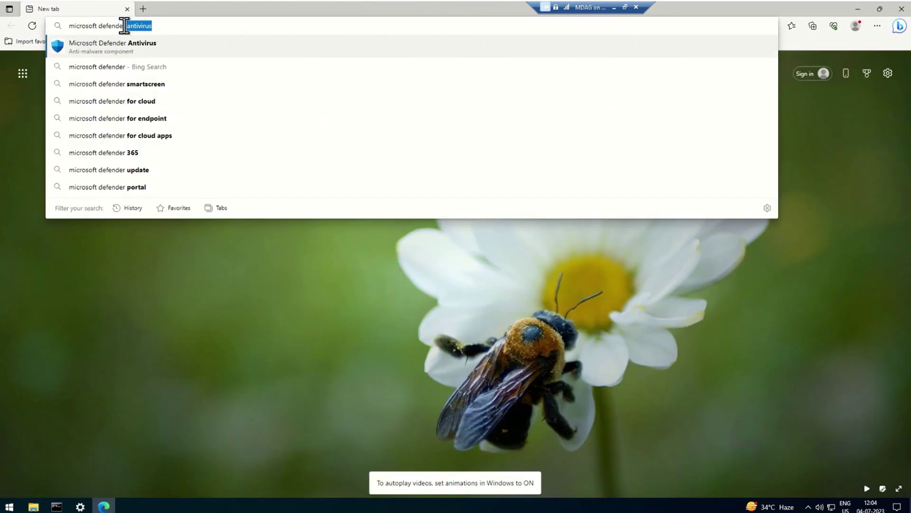
{"action": "type", "text": "for endpoint demo"}
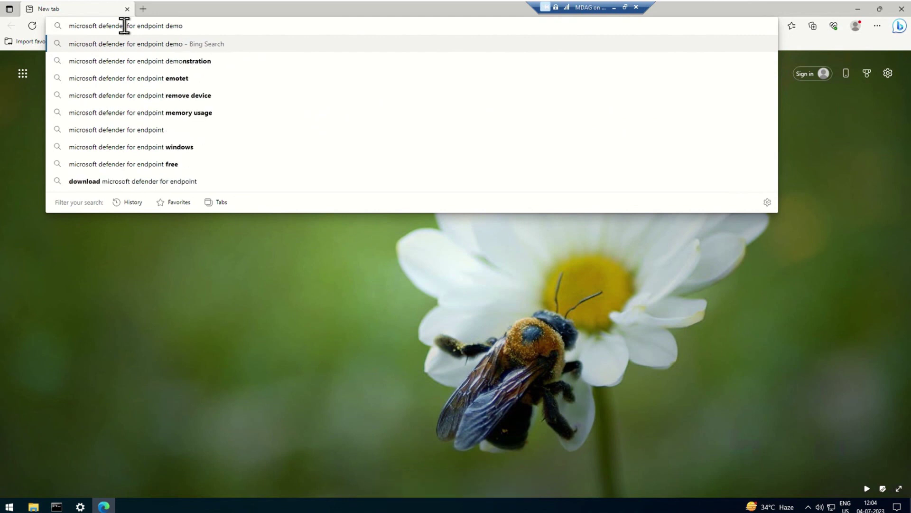
{"action": "type", "text": "nstration"}
{"action": "key", "text": "Return"}
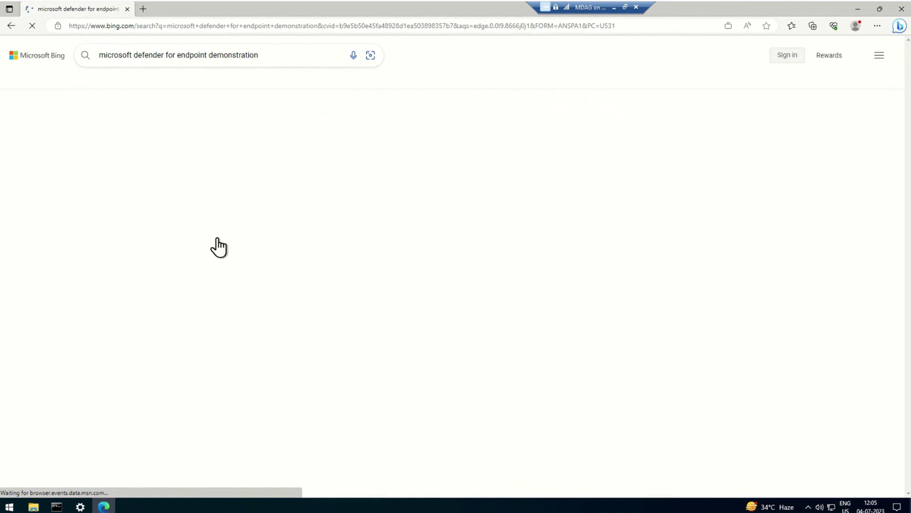
{"action": "scroll", "coordinate": [217, 294], "scroll_direction": "down", "scroll_amount": 3}
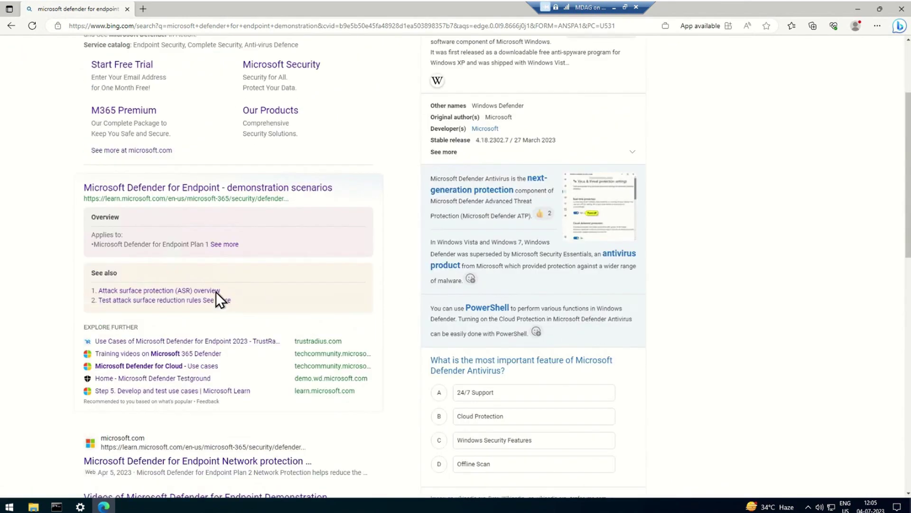
{"action": "left_click", "coordinate": [118, 192]}
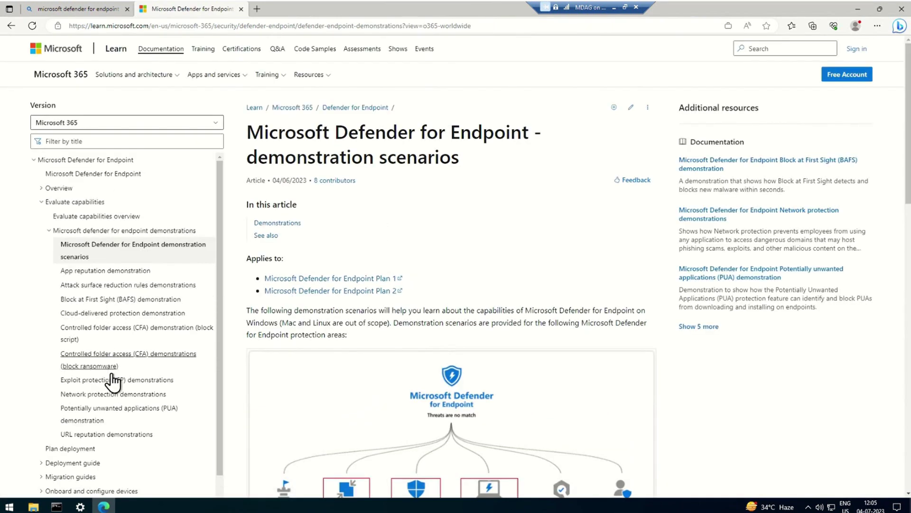
Open the Controlled folder access (CFA) demonstrations (block ransomware) article and review its PowerShell commands, rule states and setup scenarios.
{"action": "left_click", "coordinate": [118, 366]}
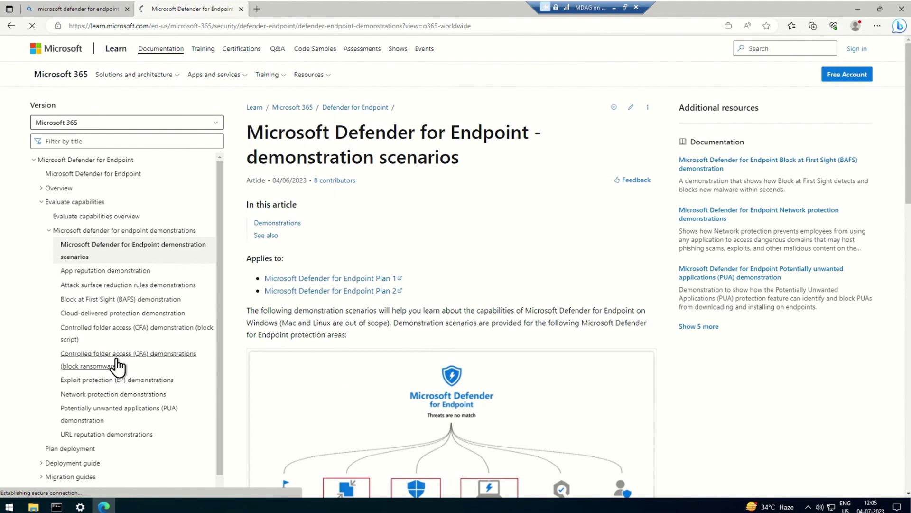
{"action": "scroll", "coordinate": [446, 288], "scroll_direction": "down", "scroll_amount": 5}
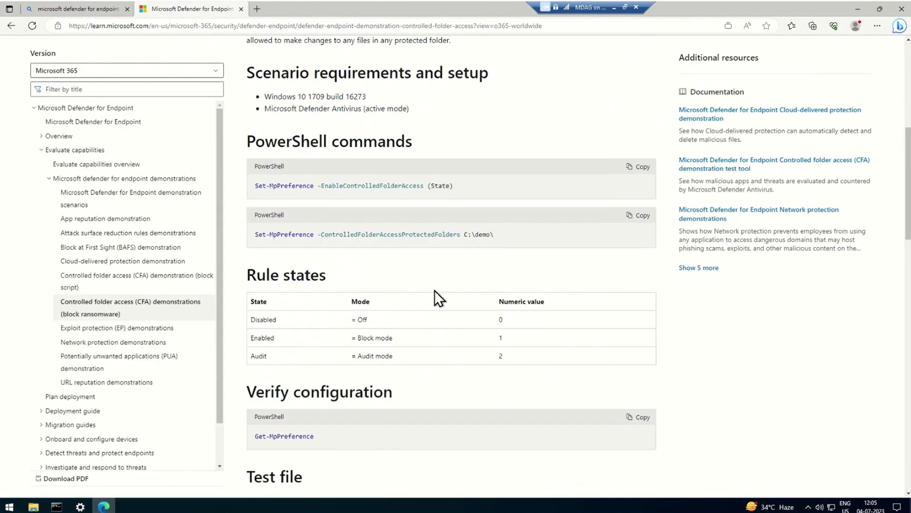
{"action": "scroll", "coordinate": [435, 294], "scroll_direction": "down", "scroll_amount": 6}
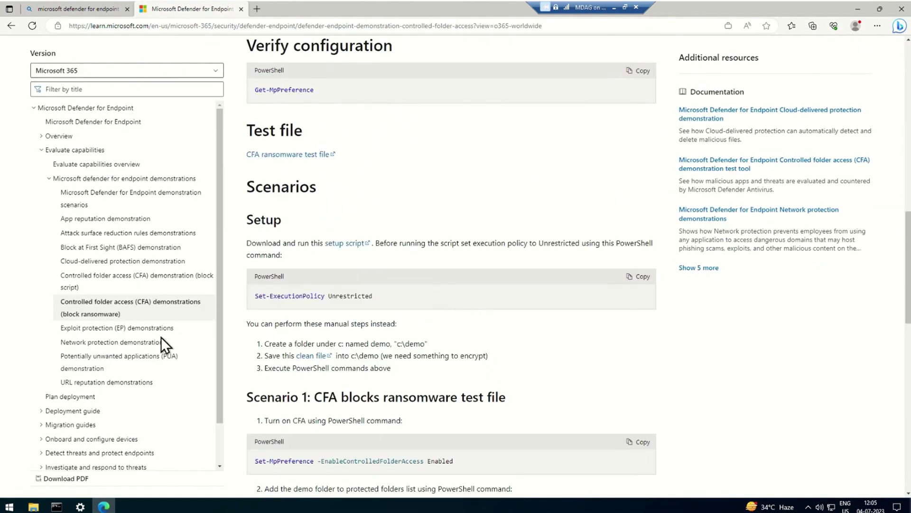
Download the CFA test tool from the Controlled folder access (CFA) demonstration (block script) article and run CFAtool.exe.
{"action": "left_click", "coordinate": [98, 284]}
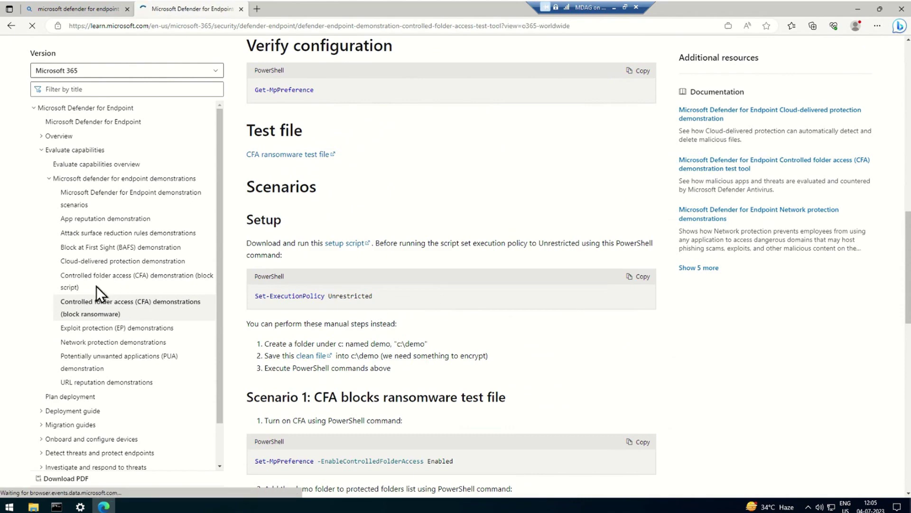
{"action": "scroll", "coordinate": [443, 337], "scroll_direction": "down", "scroll_amount": 5}
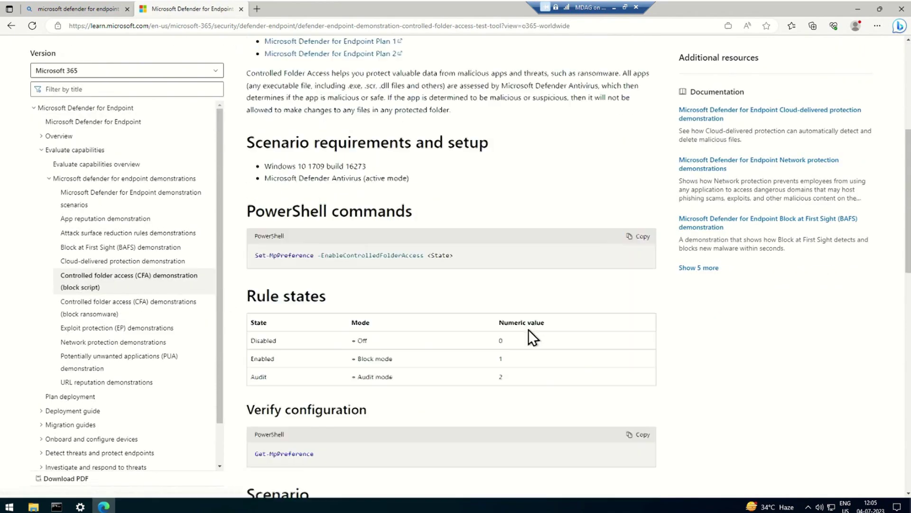
{"action": "scroll", "coordinate": [443, 298], "scroll_direction": "down", "scroll_amount": 12}
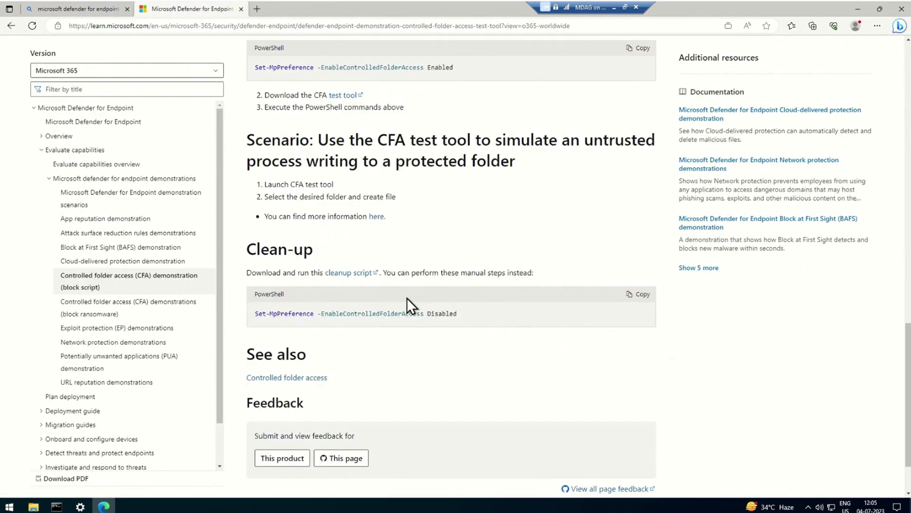
{"action": "scroll", "coordinate": [402, 314], "scroll_direction": "up", "scroll_amount": 1}
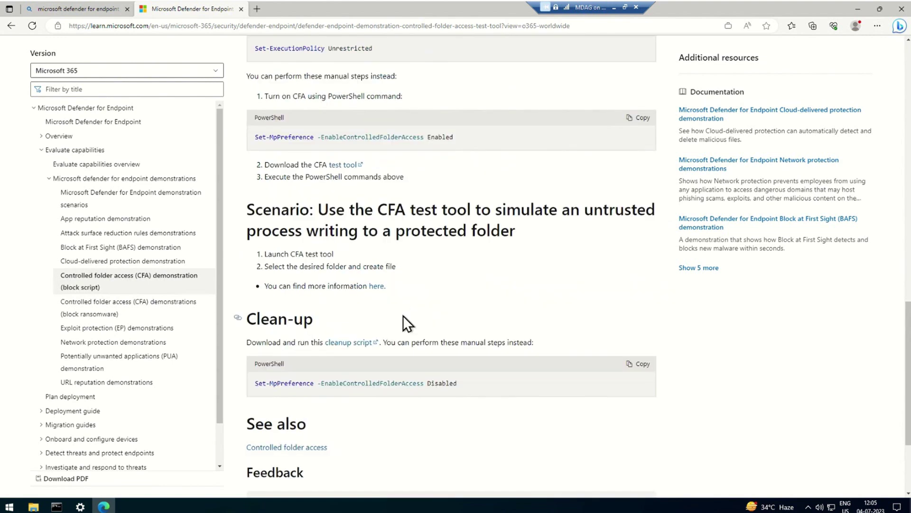
{"action": "left_click", "coordinate": [345, 165]}
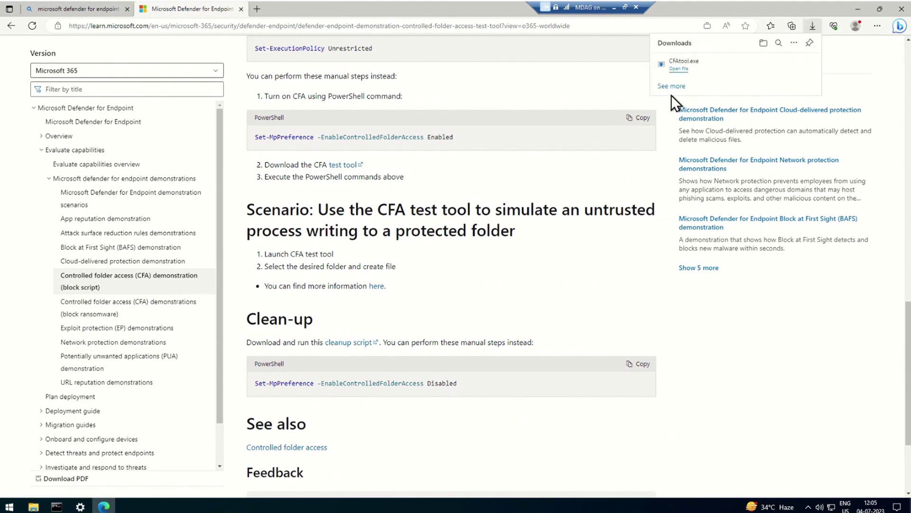
{"action": "left_click", "coordinate": [679, 69]}
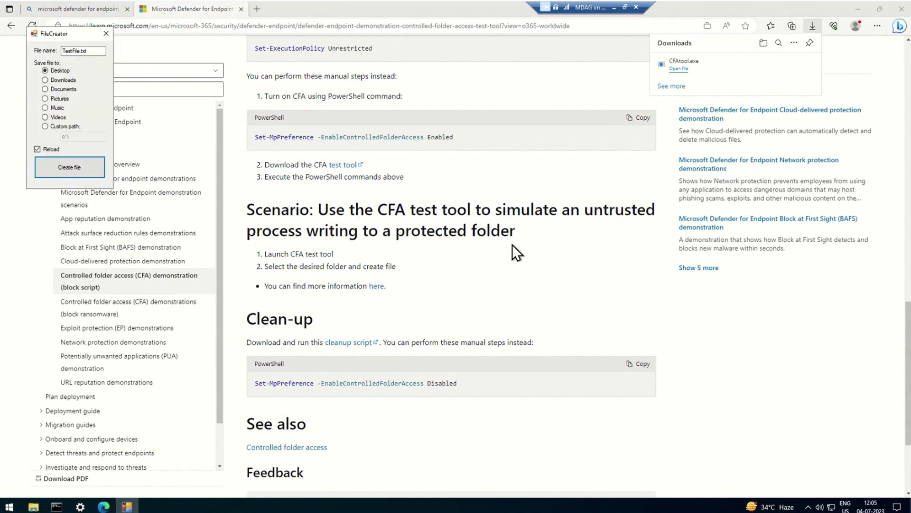
Minimize Edge, move the FileCreator window to the middle of the desktop, and open Ransomware protection in Windows Security.
{"action": "left_click", "coordinate": [866, 6]}
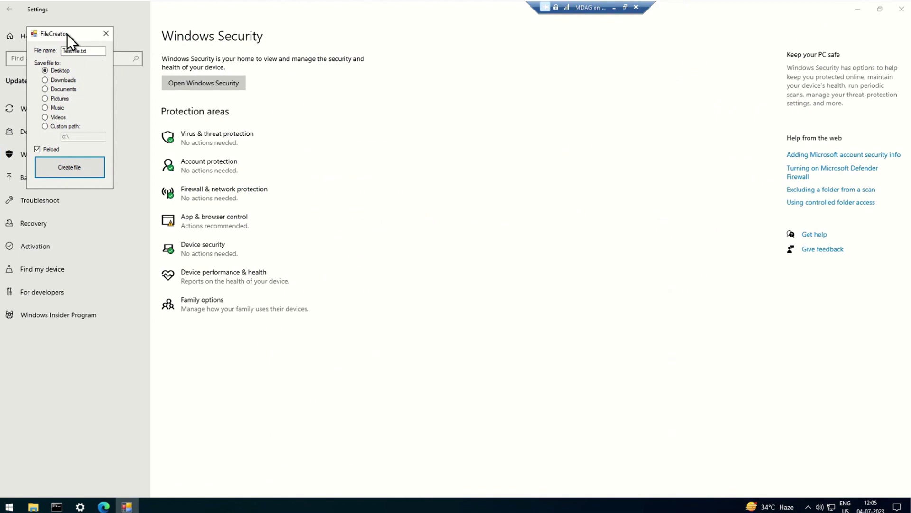
{"action": "left_click_drag", "start_coordinate": [67, 34], "coordinate": [530, 110]}
{"action": "left_click", "coordinate": [203, 84]}
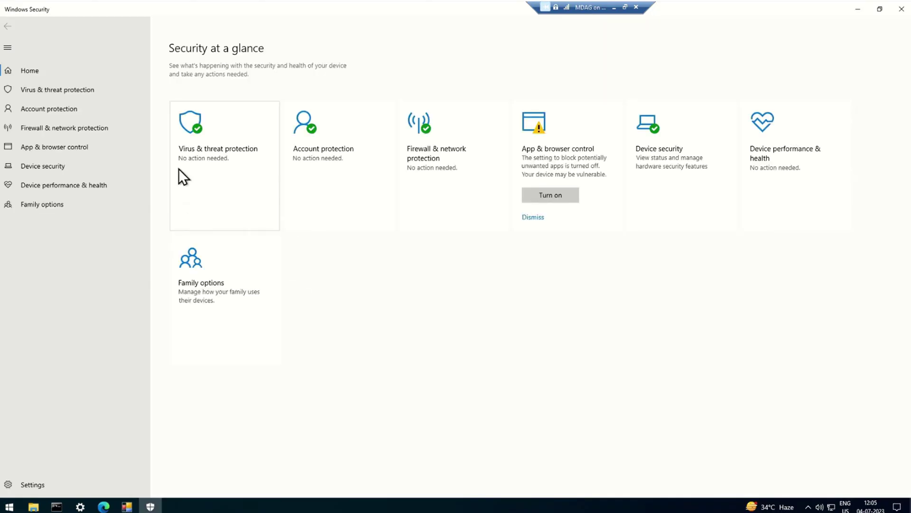
{"action": "left_click", "coordinate": [179, 174]}
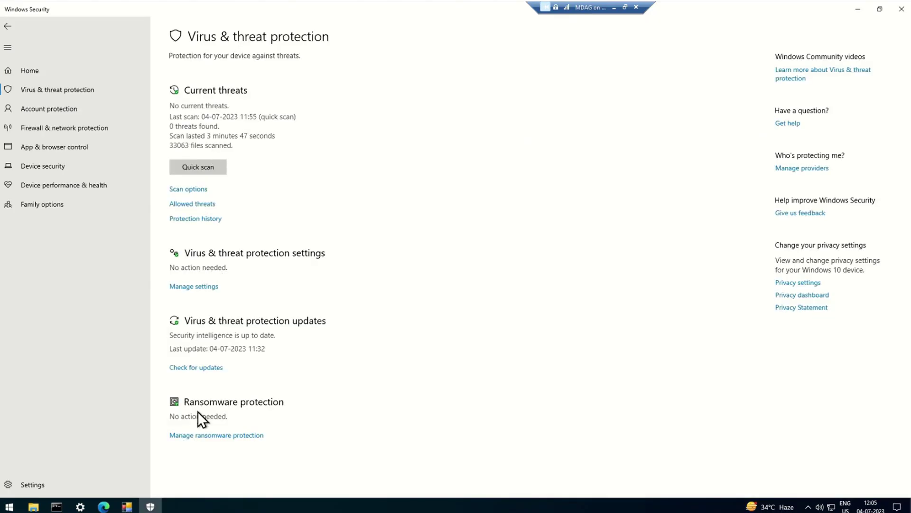
{"action": "left_click", "coordinate": [199, 435]}
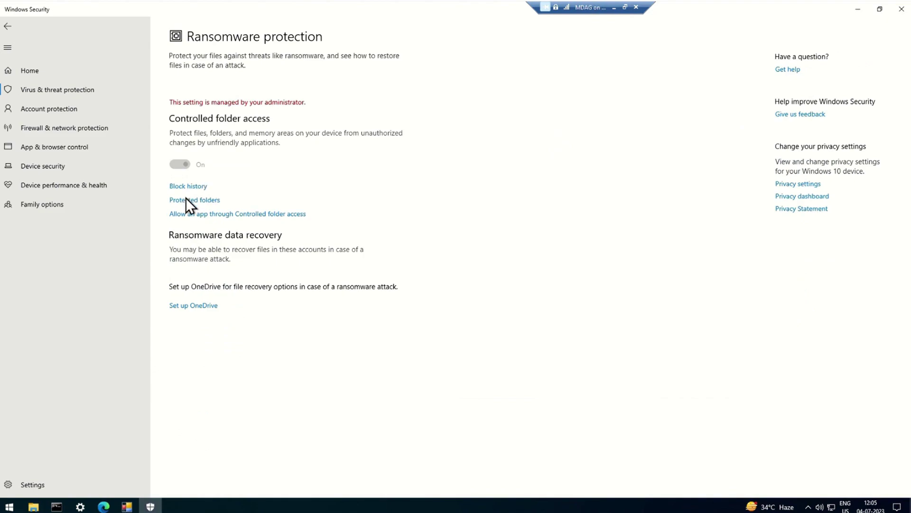
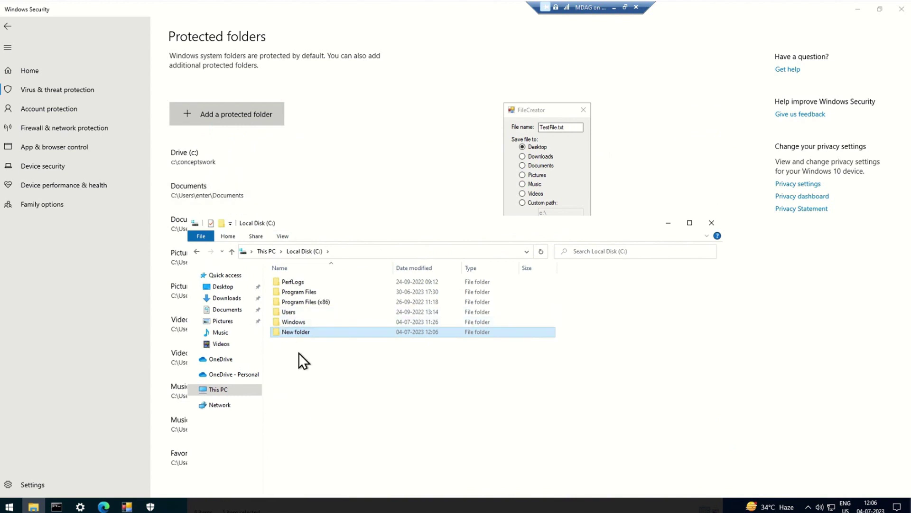
Rename the new folder on Local Disk (C:) as conceptswork and open it.
{"action": "key", "text": "F2"}
{"action": "type", "text": "conceptswork"}
{"action": "key", "text": "Return"}
{"action": "key", "text": "Return"}
Set FileCreator to save to the custom path c:\conceptswork, shifting its window slightly upward.
{"action": "left_click", "coordinate": [560, 153]}
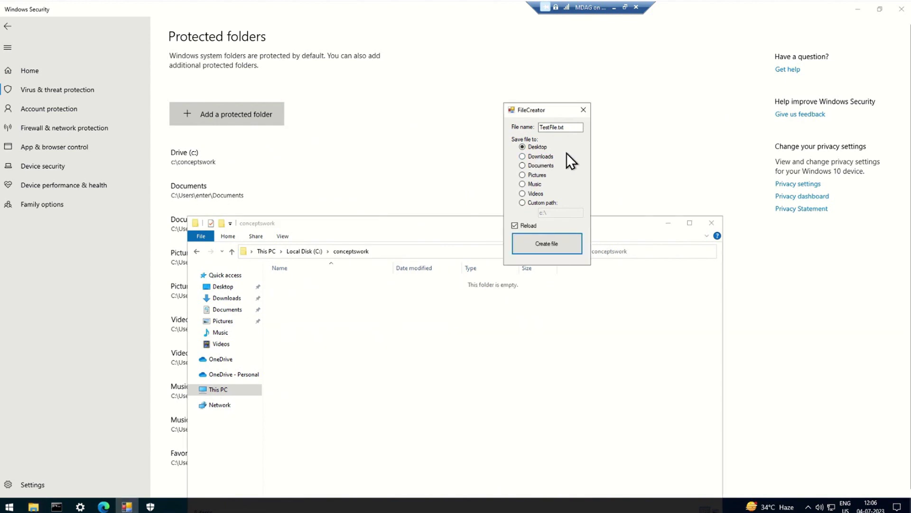
{"action": "left_click_drag", "start_coordinate": [534, 115], "coordinate": [533, 97]}
{"action": "left_click", "coordinate": [522, 186]}
{"action": "left_click", "coordinate": [565, 194]}
{"action": "type", "text": "cop"}
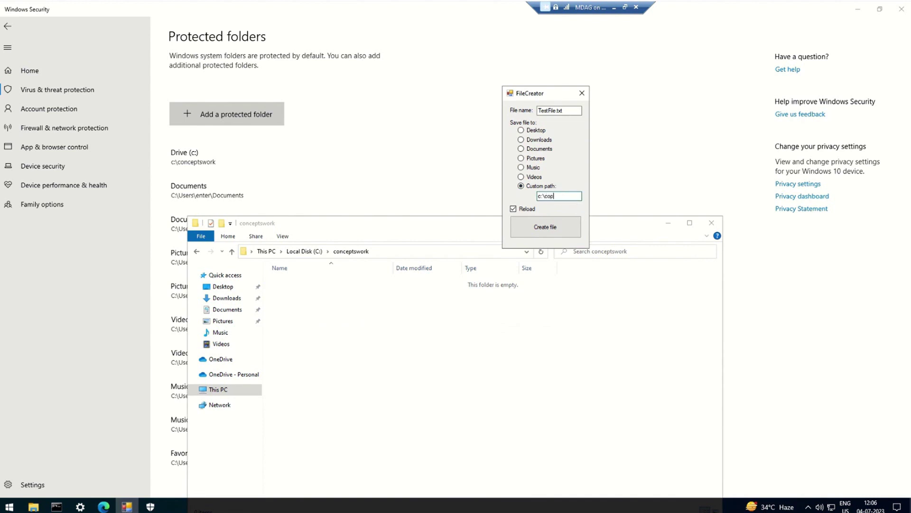
{"action": "key", "text": "BackSpace"}
{"action": "type", "text": "nceptswork"}
Name the file sample.crwsw in FileCreator and try to create it in the protected conceptswork folder.
{"action": "left_click", "coordinate": [576, 111]}
{"action": "left_click_drag", "start_coordinate": [575, 110], "coordinate": [491, 123]}
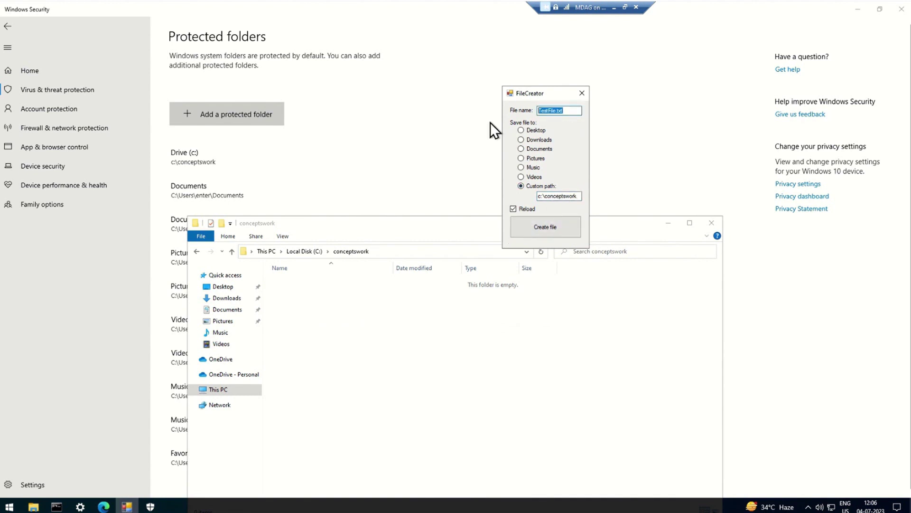
{"action": "type", "text": "sample.crwsw"}
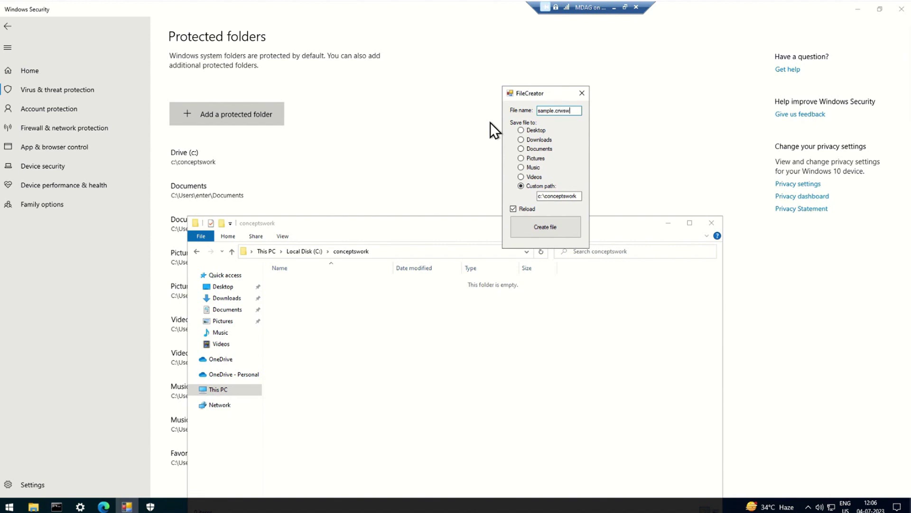
{"action": "left_click", "coordinate": [531, 227]}
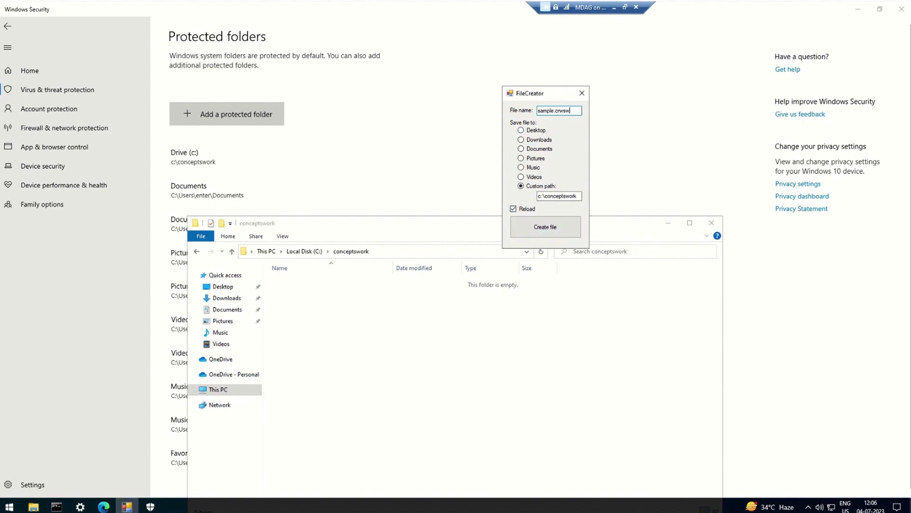
{"action": "left_click", "coordinate": [537, 231]}
{"action": "left_click", "coordinate": [552, 227]}
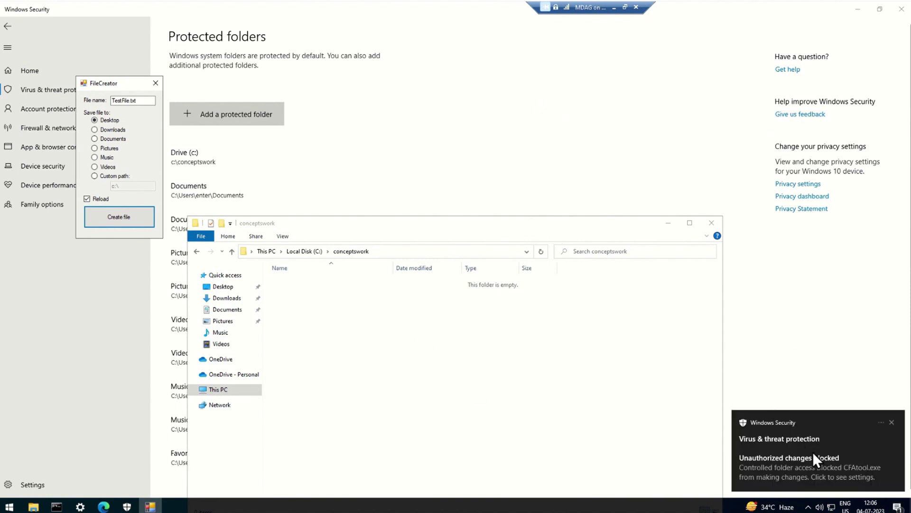
Open the blocked-changes notification, approve the elevation request, and check the blocked app and protected folder in the Protection history entry.
{"action": "left_click", "coordinate": [781, 466]}
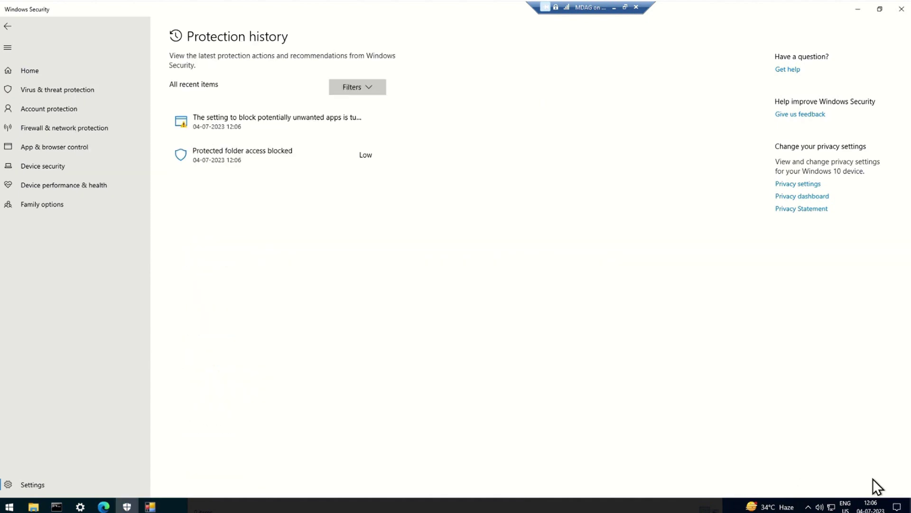
{"action": "left_click", "coordinate": [221, 129]}
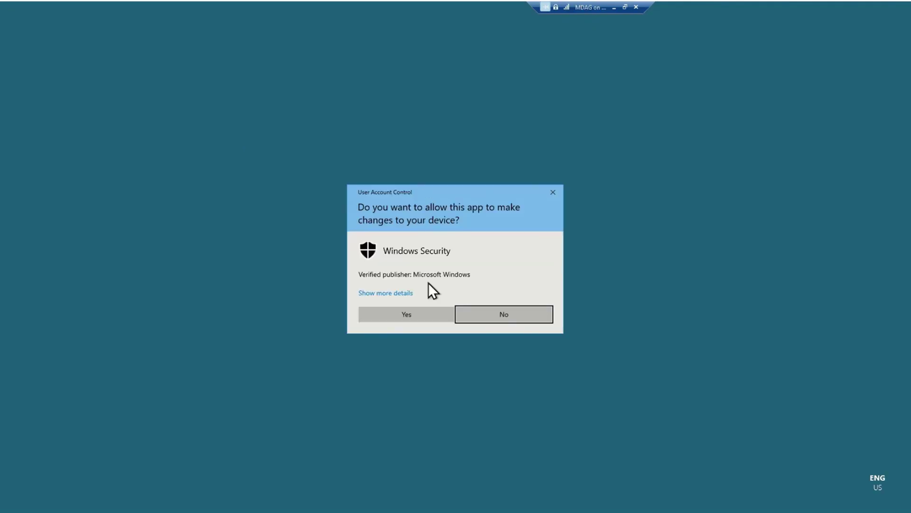
{"action": "left_click", "coordinate": [508, 313]}
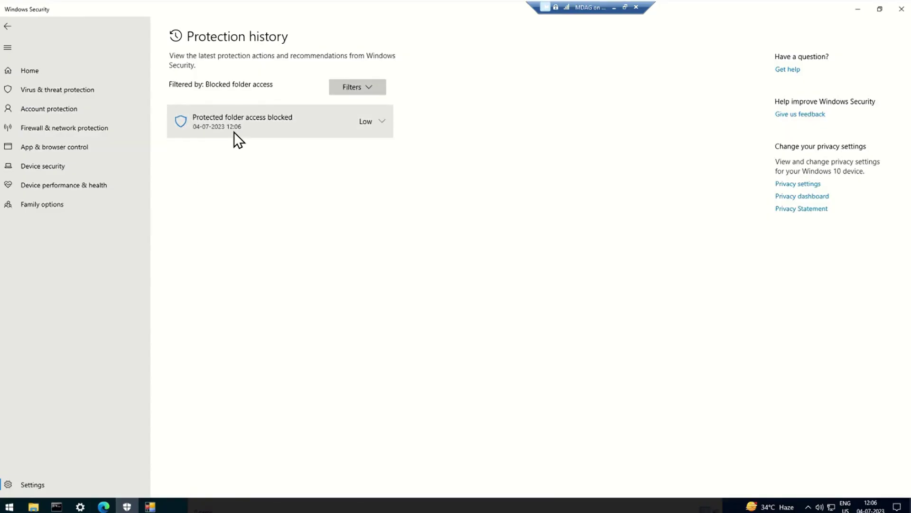
{"action": "left_click", "coordinate": [235, 132]}
{"action": "left_click", "coordinate": [389, 310]}
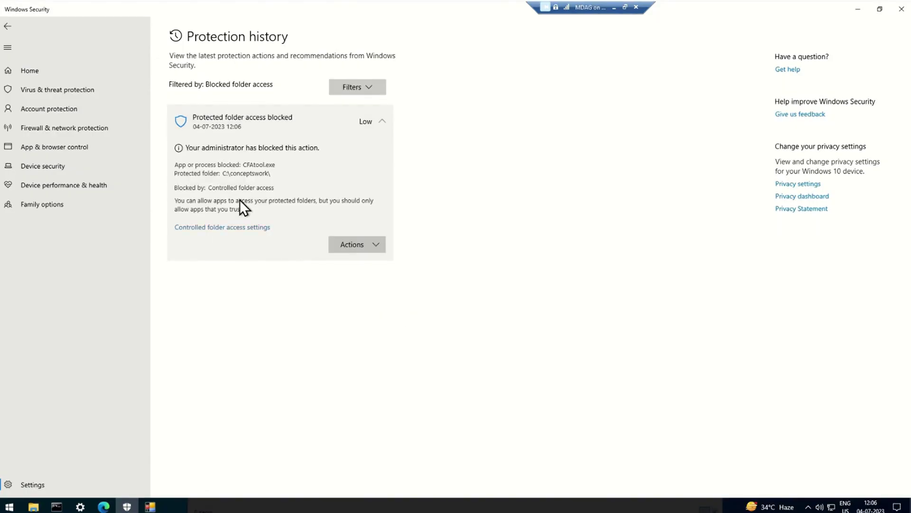
{"action": "left_click_drag", "start_coordinate": [236, 173], "coordinate": [307, 165]}
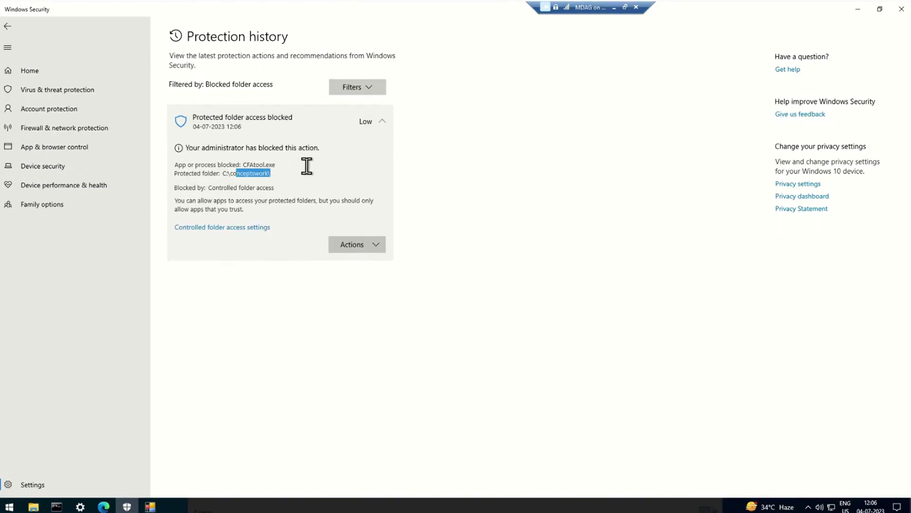
{"action": "left_click", "coordinate": [227, 172]}
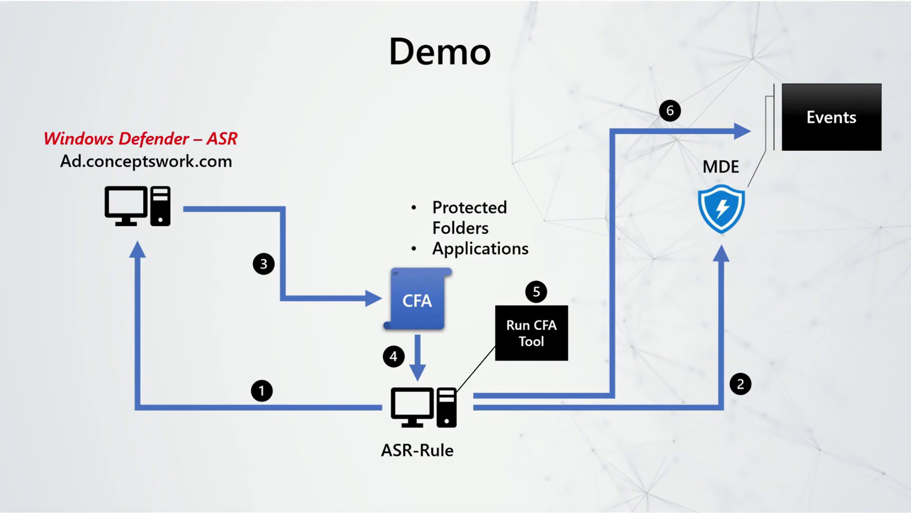
{"action": "key", "text": "Right"}
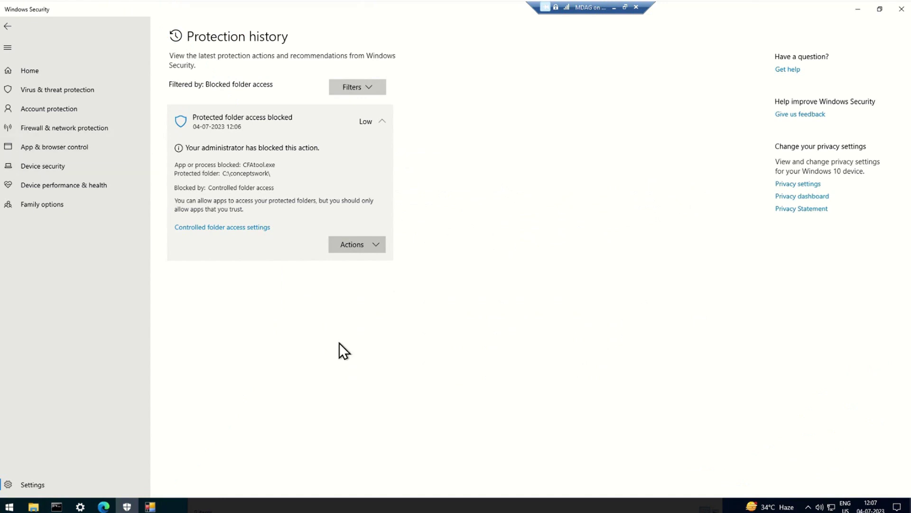
Open Event Viewer and go to the Windows Defender logs within Applications and Services Logs, Microsoft, Windows.
{"action": "key", "text": "super+r"}
{"action": "type", "text": "eventvwr"}
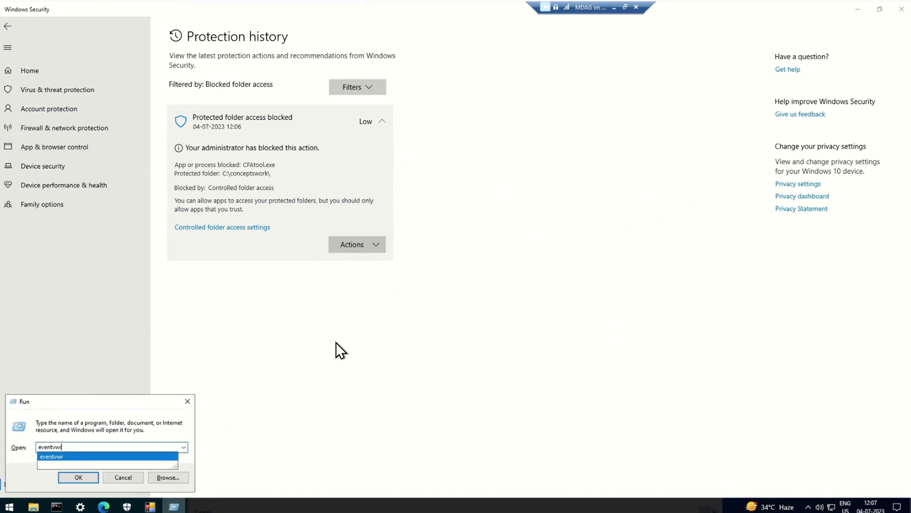
{"action": "key", "text": "Return"}
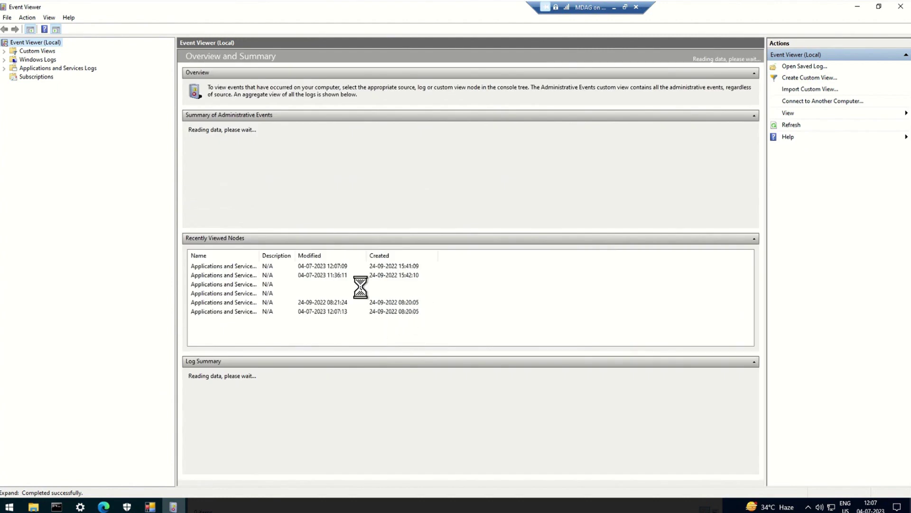
{"action": "left_click", "coordinate": [35, 67]}
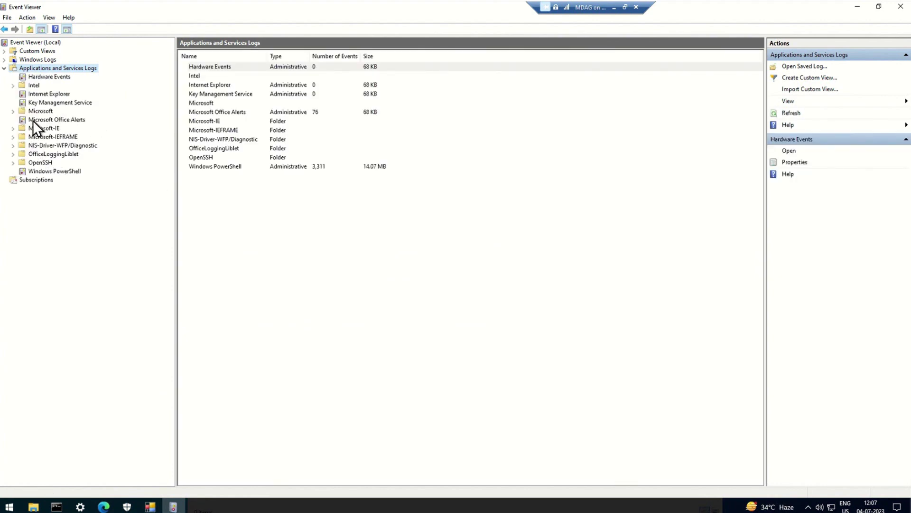
{"action": "left_click", "coordinate": [31, 112]}
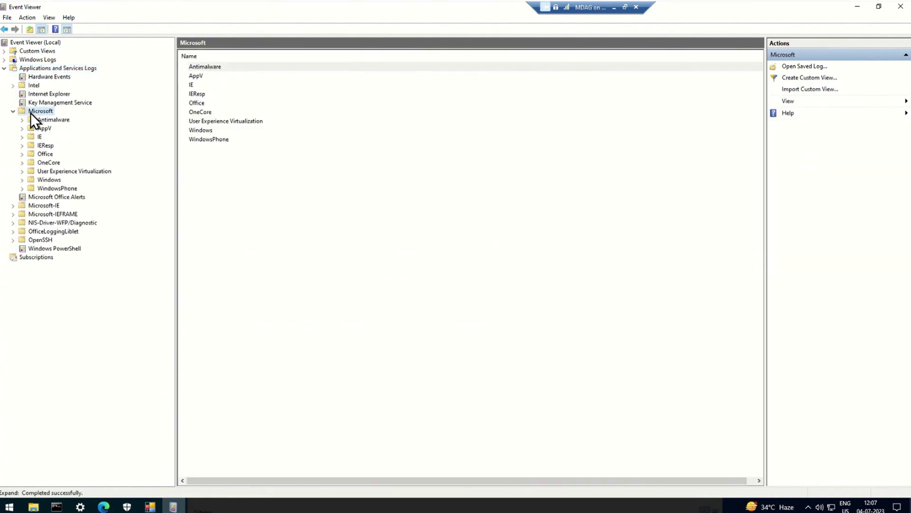
{"action": "double_click", "coordinate": [201, 132]}
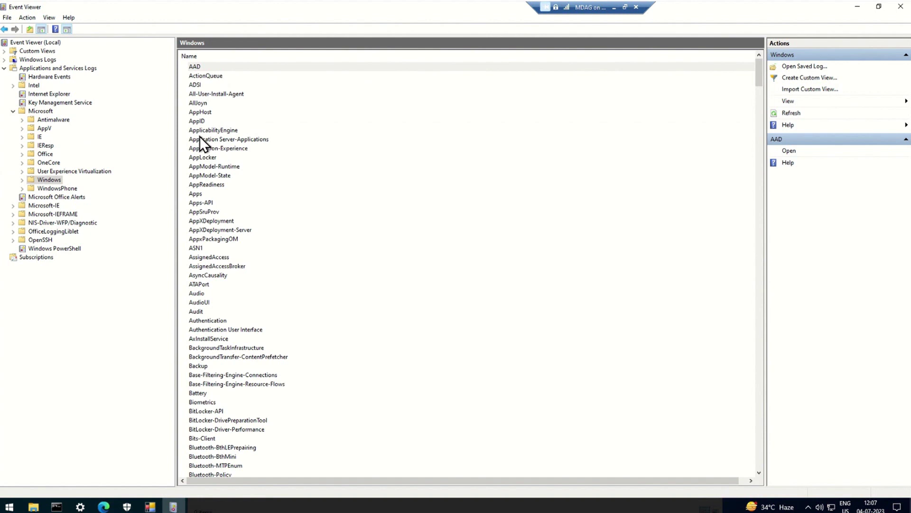
{"action": "left_click", "coordinate": [201, 193]}
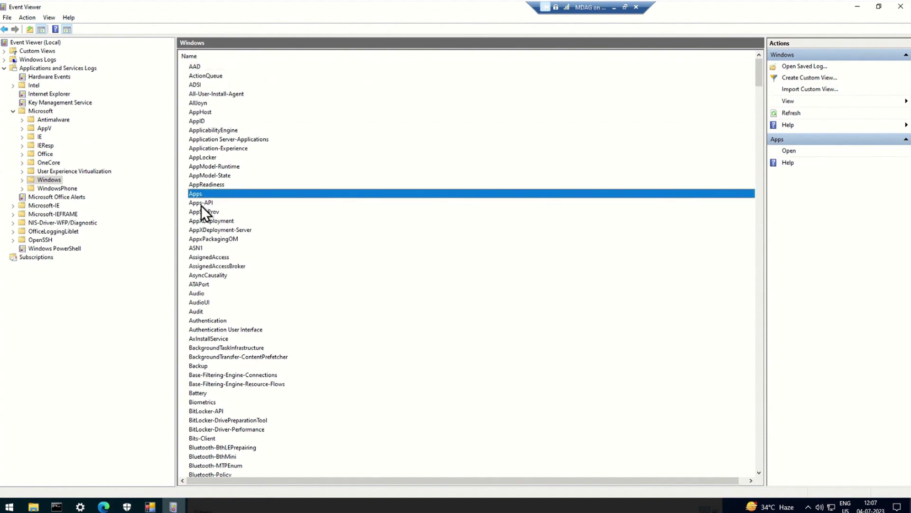
{"action": "type", "text": "windo"}
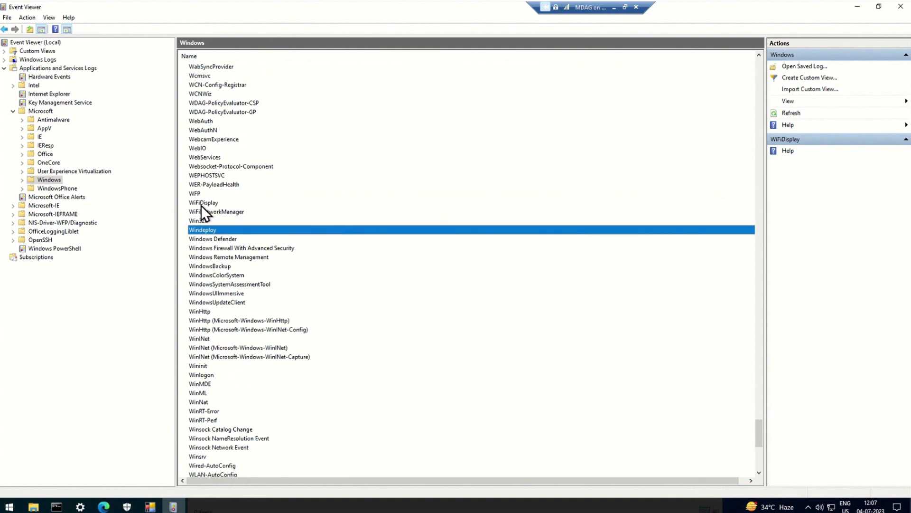
{"action": "key", "text": "Return"}
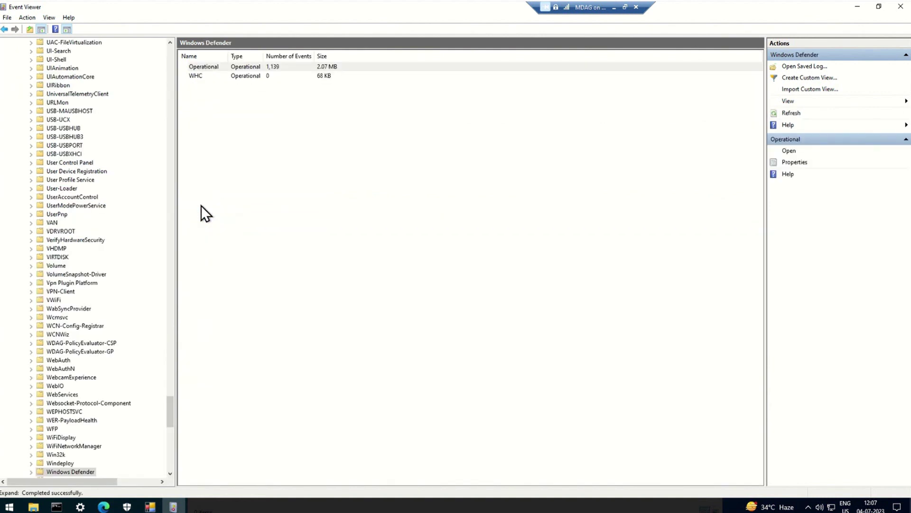
Open the Windows Defender Operational log and examine the event 1123 details for the blocked process and folder path.
{"action": "double_click", "coordinate": [198, 70]}
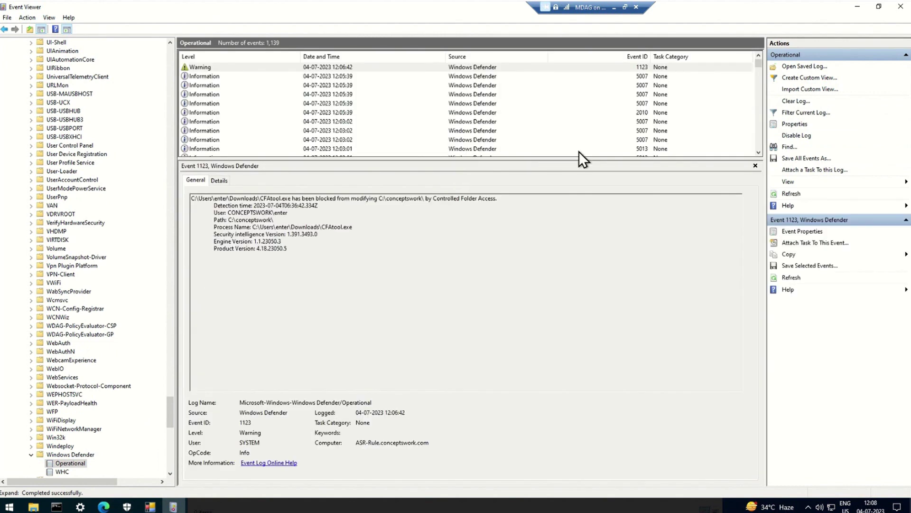
{"action": "left_click", "coordinate": [628, 69]}
{"action": "left_click_drag", "start_coordinate": [327, 240], "coordinate": [209, 183]}
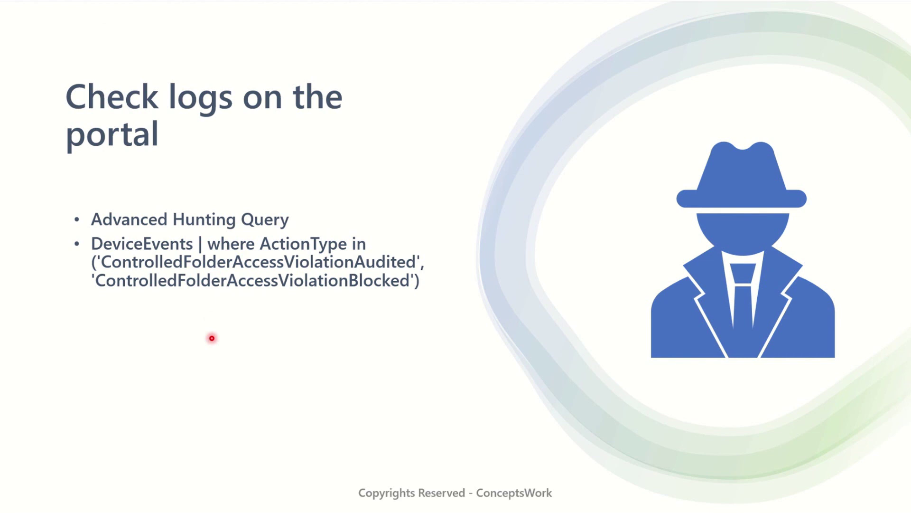
Switch to Microsoft 365 Defender and run the DeviceEvents advanced hunting query for ControlledFolderAccessViolationAudited and ControlledFolderAccessViolationBlocked actions.
{"action": "key", "text": "alt+Tab"}
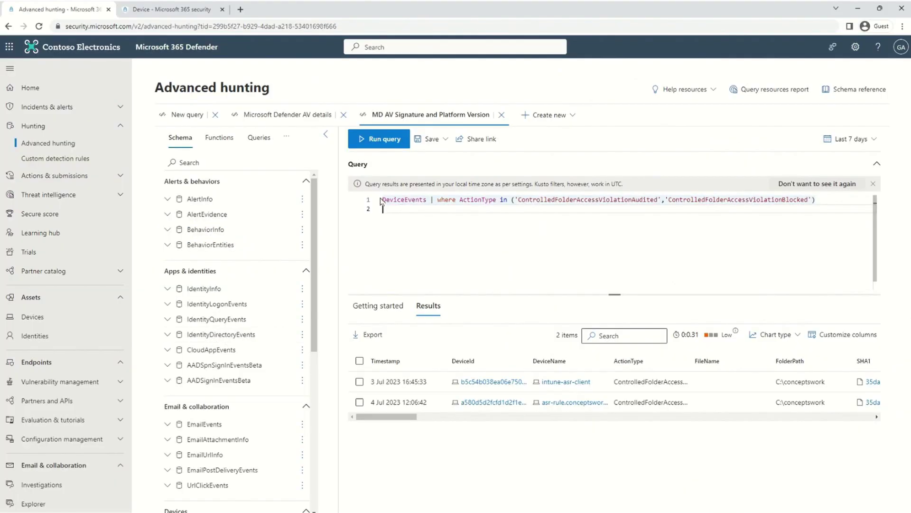
{"action": "left_click_drag", "start_coordinate": [411, 200], "coordinate": [857, 200]}
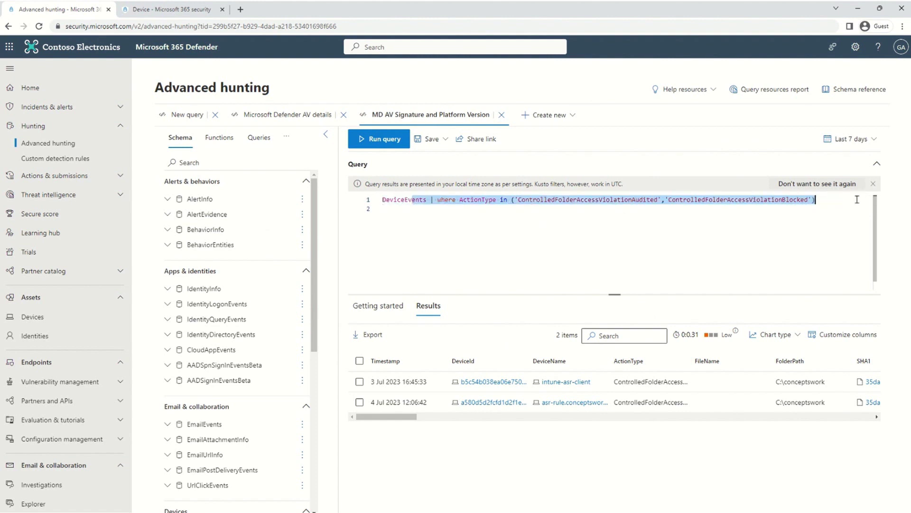
{"action": "left_click", "coordinate": [378, 139]}
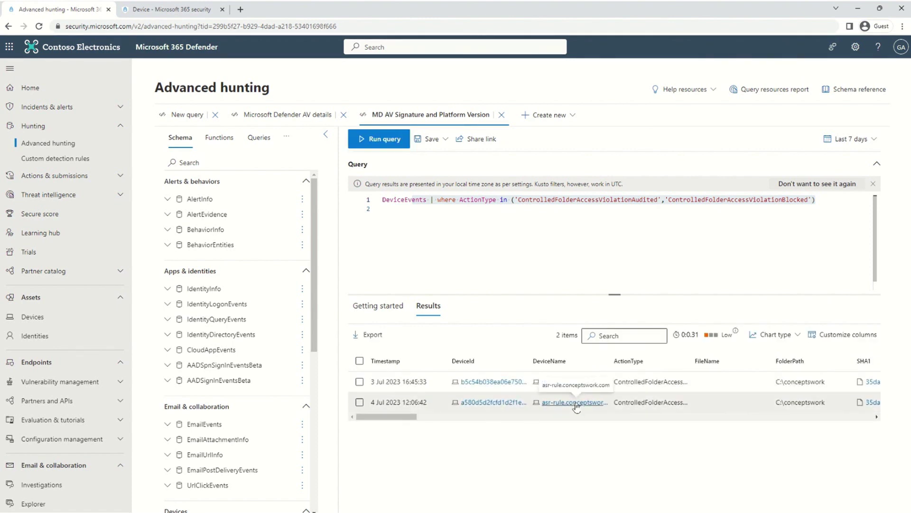
Inspect the 4 Jul 2023 asr-rule record, checking the process tree's command line, the folder path, and the full event details.
{"action": "left_click", "coordinate": [386, 403]}
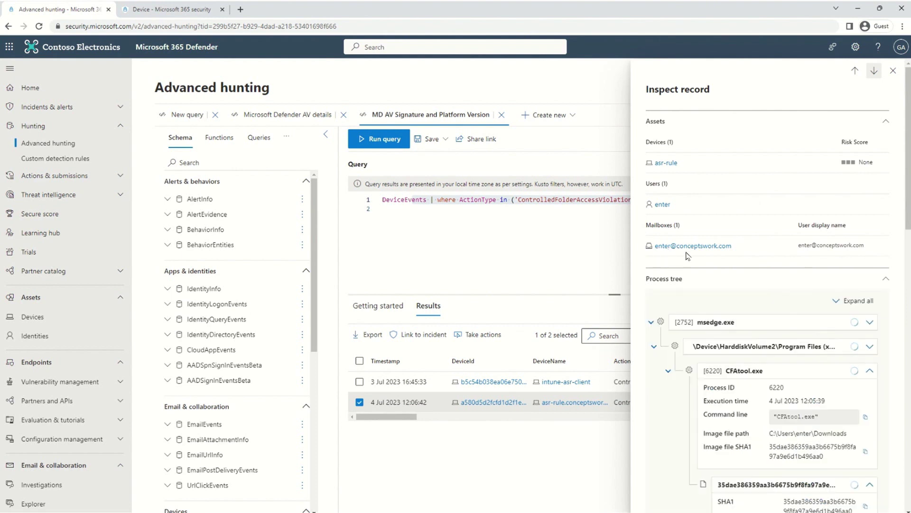
{"action": "scroll", "coordinate": [807, 265], "scroll_direction": "down", "scroll_amount": 3}
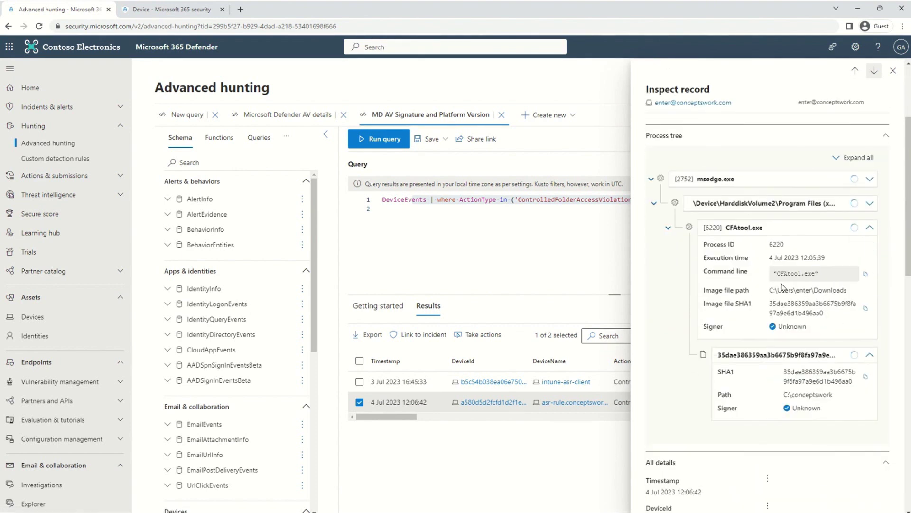
{"action": "left_click_drag", "start_coordinate": [827, 280], "coordinate": [757, 280]}
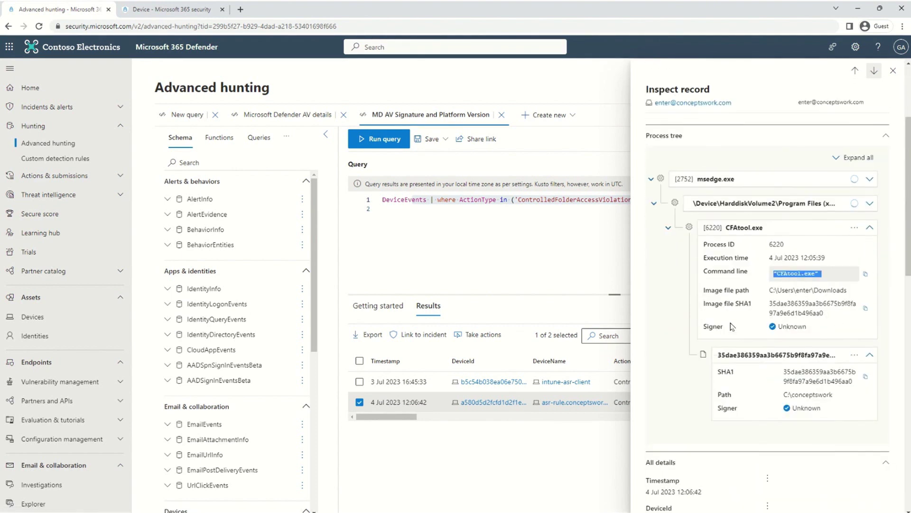
{"action": "scroll", "coordinate": [732, 326], "scroll_direction": "down", "scroll_amount": 3}
{"action": "left_click_drag", "start_coordinate": [833, 252], "coordinate": [765, 280]}
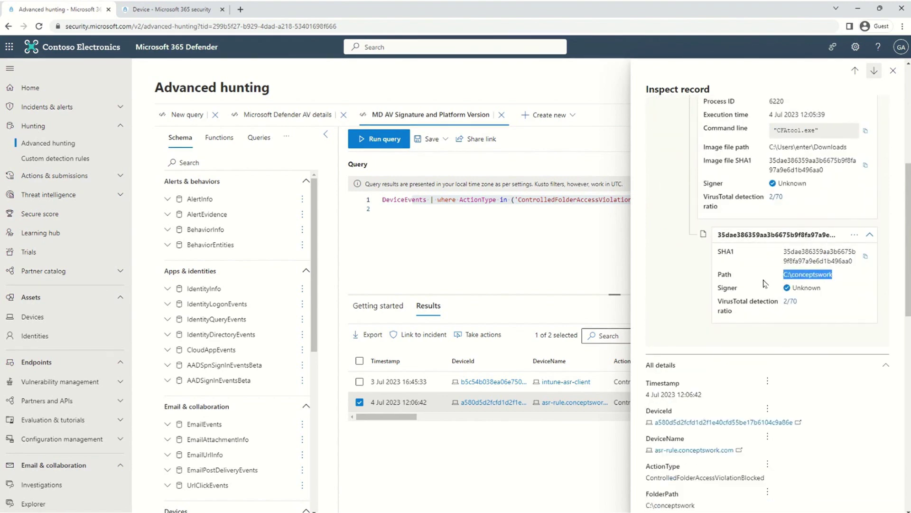
{"action": "scroll", "coordinate": [712, 394], "scroll_direction": "down", "scroll_amount": 4}
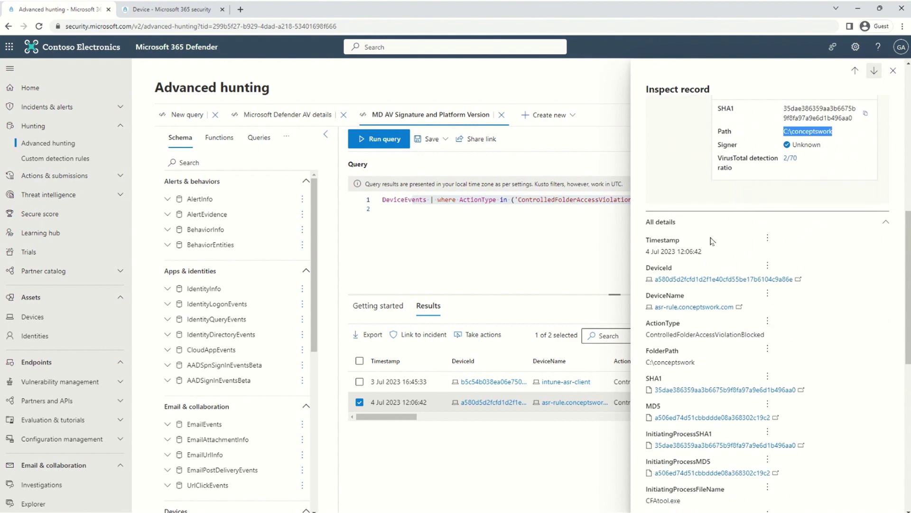
{"action": "scroll", "coordinate": [700, 411], "scroll_direction": "down", "scroll_amount": 4}
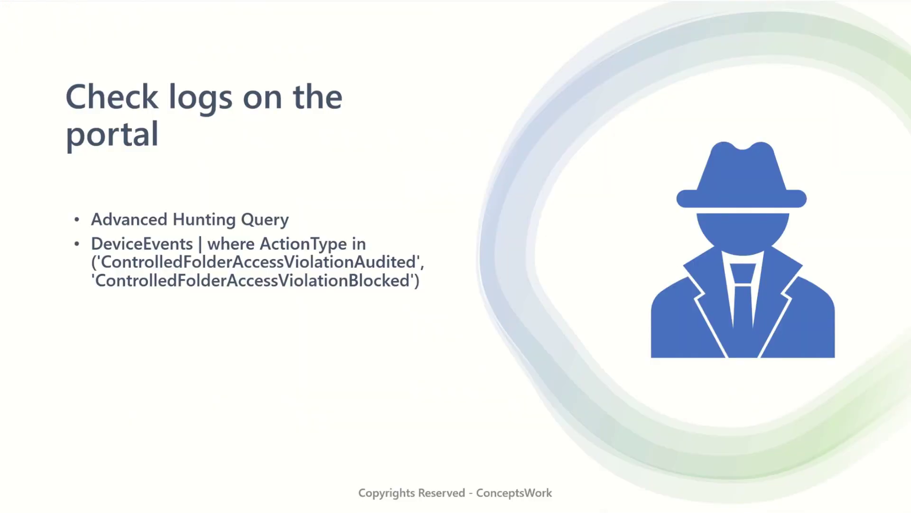
{"action": "key", "text": "Right"}
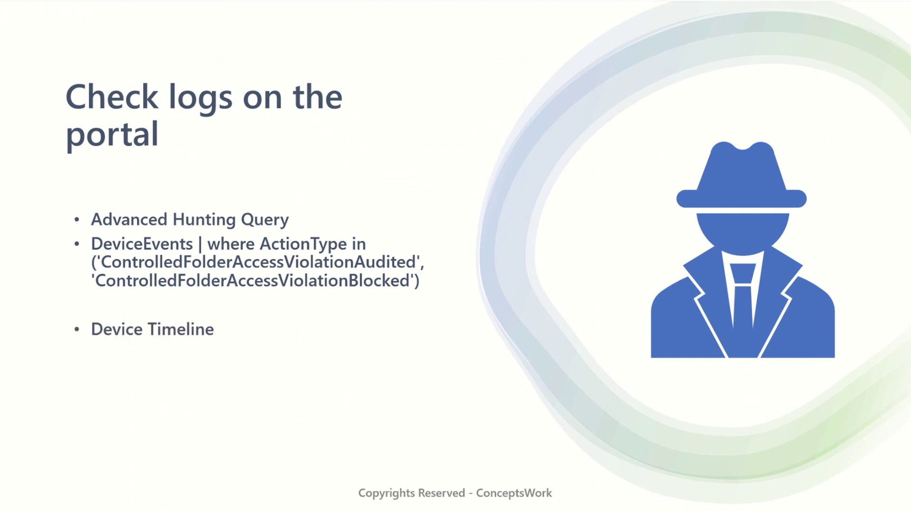
{"action": "key", "text": "Right"}
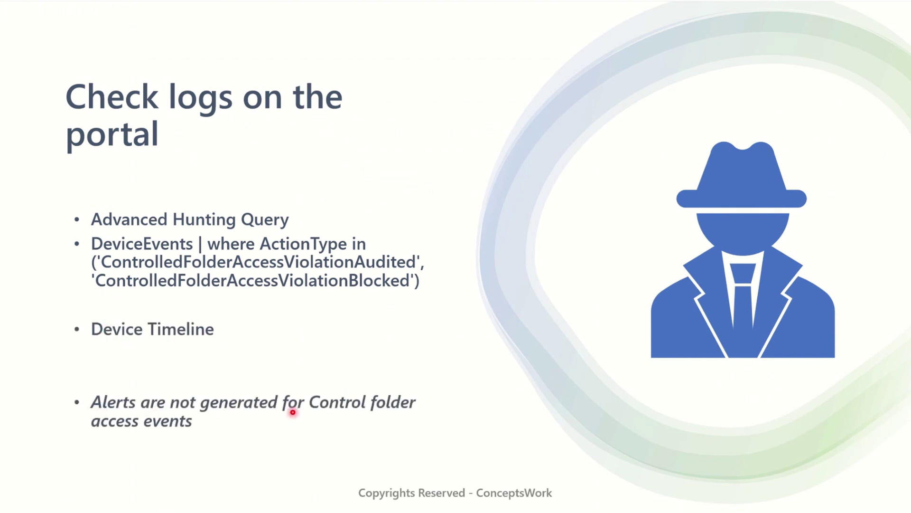